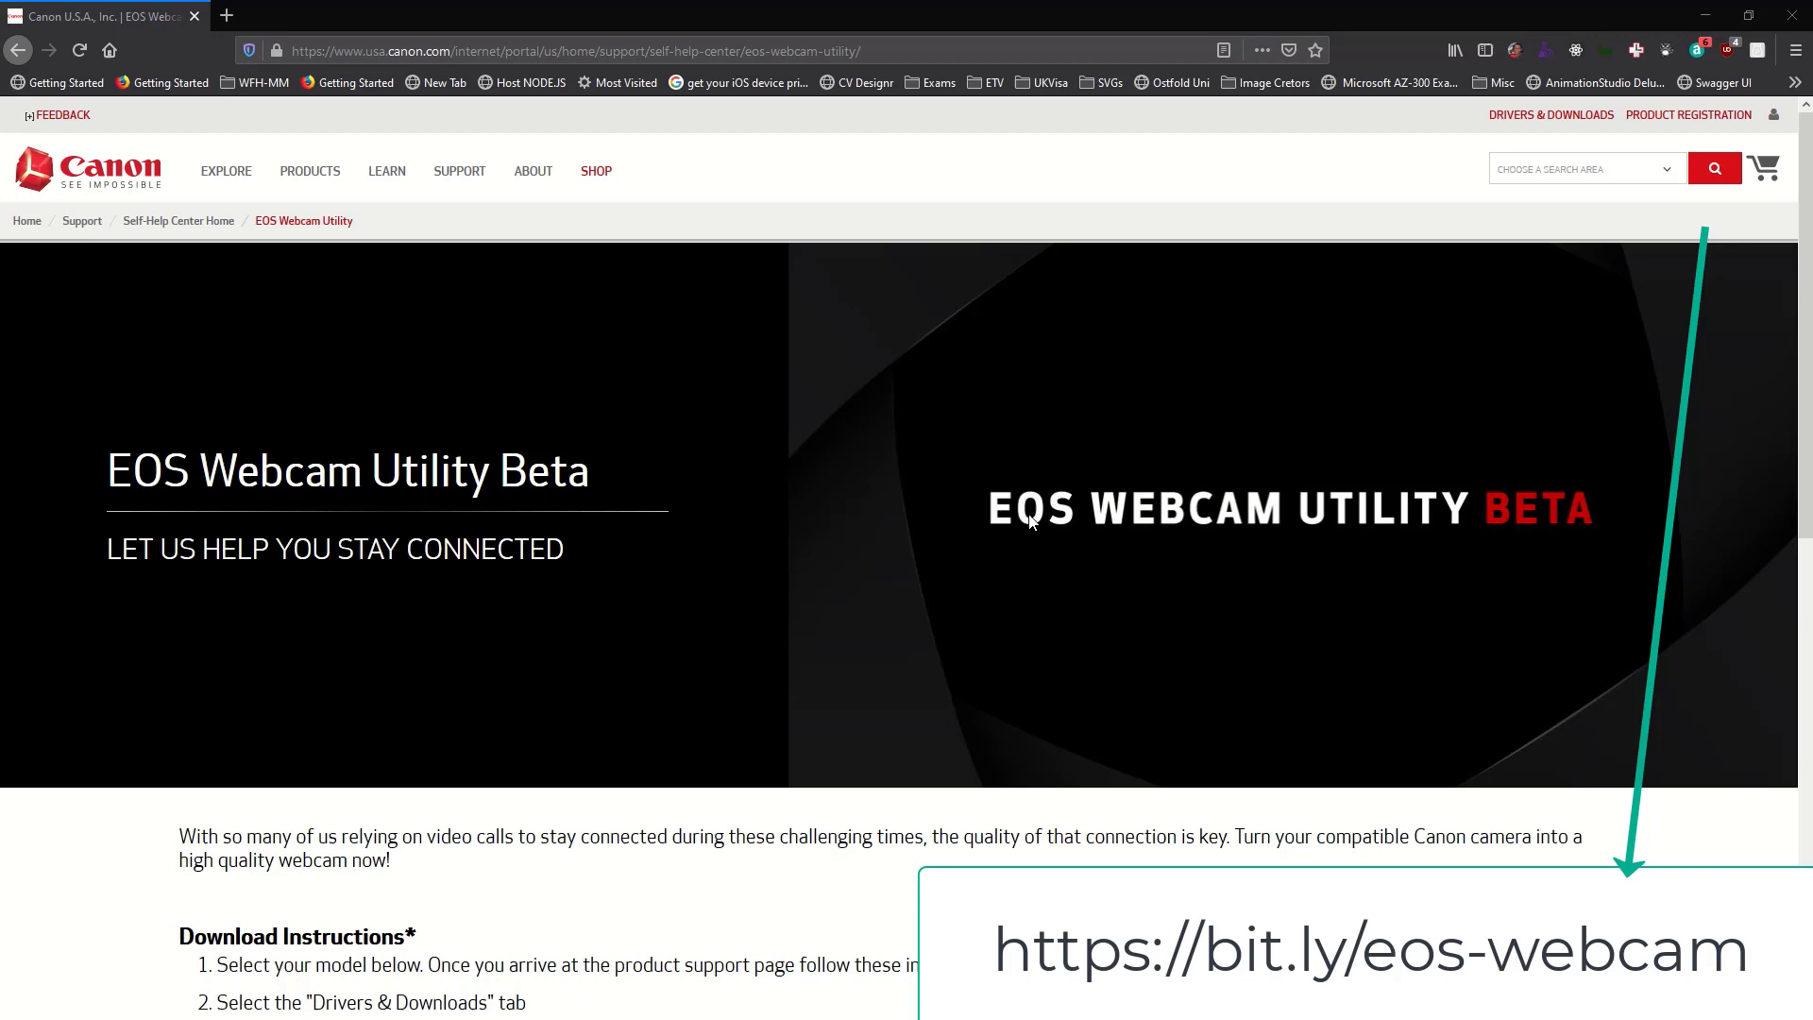
# Scroll down the EOS Webcam Utility Beta page to the supported camera model lists.
pyautogui.scroll(-5, 1029, 521)
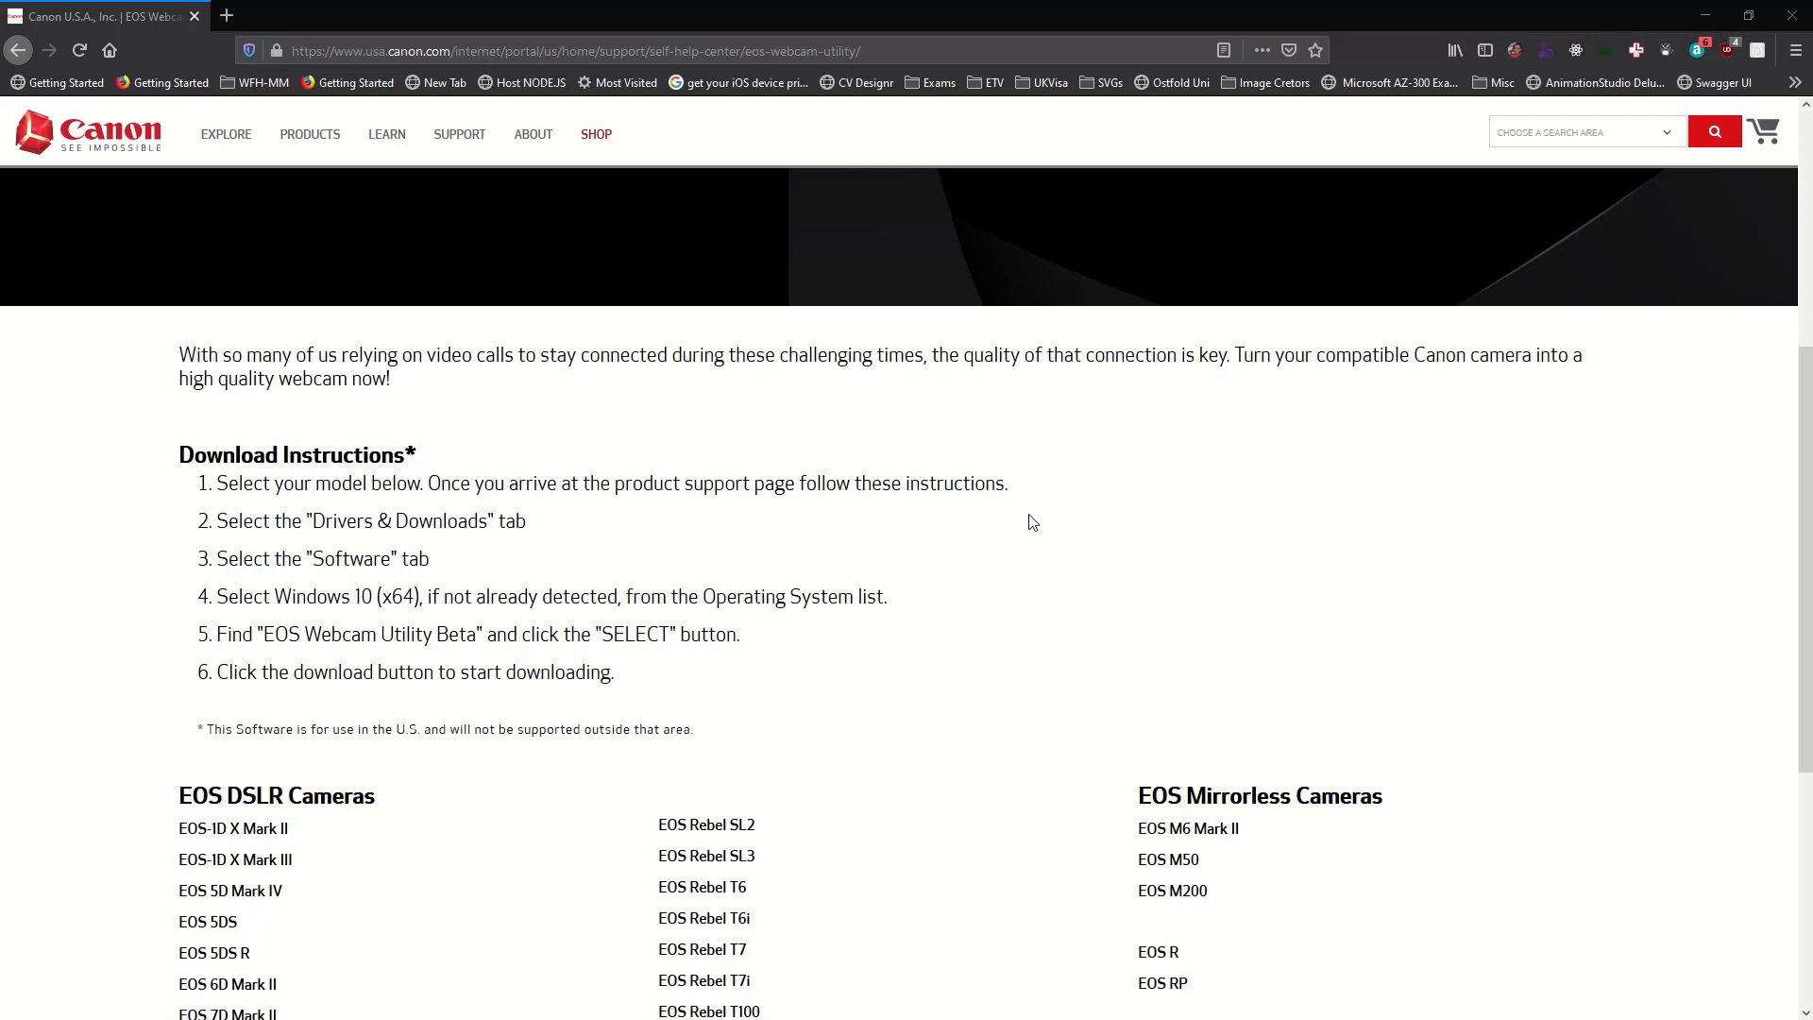
pyautogui.scroll(-5, 1032, 521)
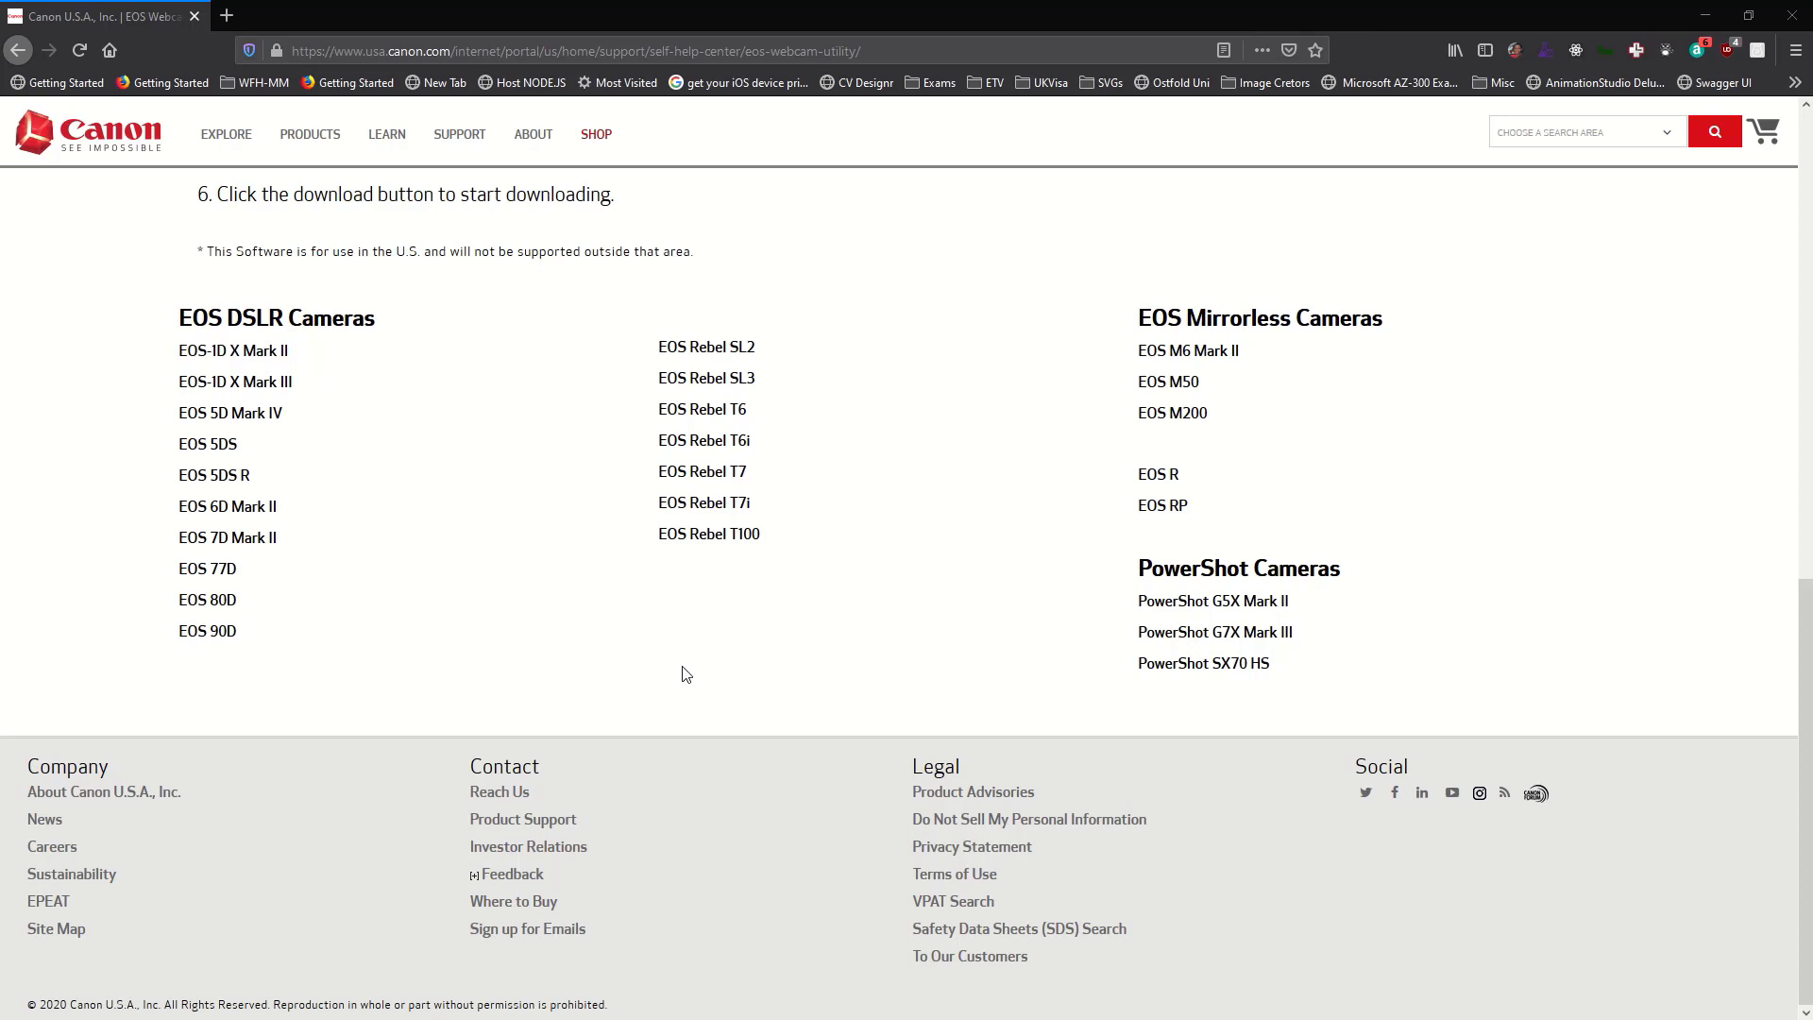
# Download EOSWebcamUtilityBeta-WIN0.9.0.zip from the EOS Rebel T6i support page and check the downloads list.
pyautogui.click(723, 447)
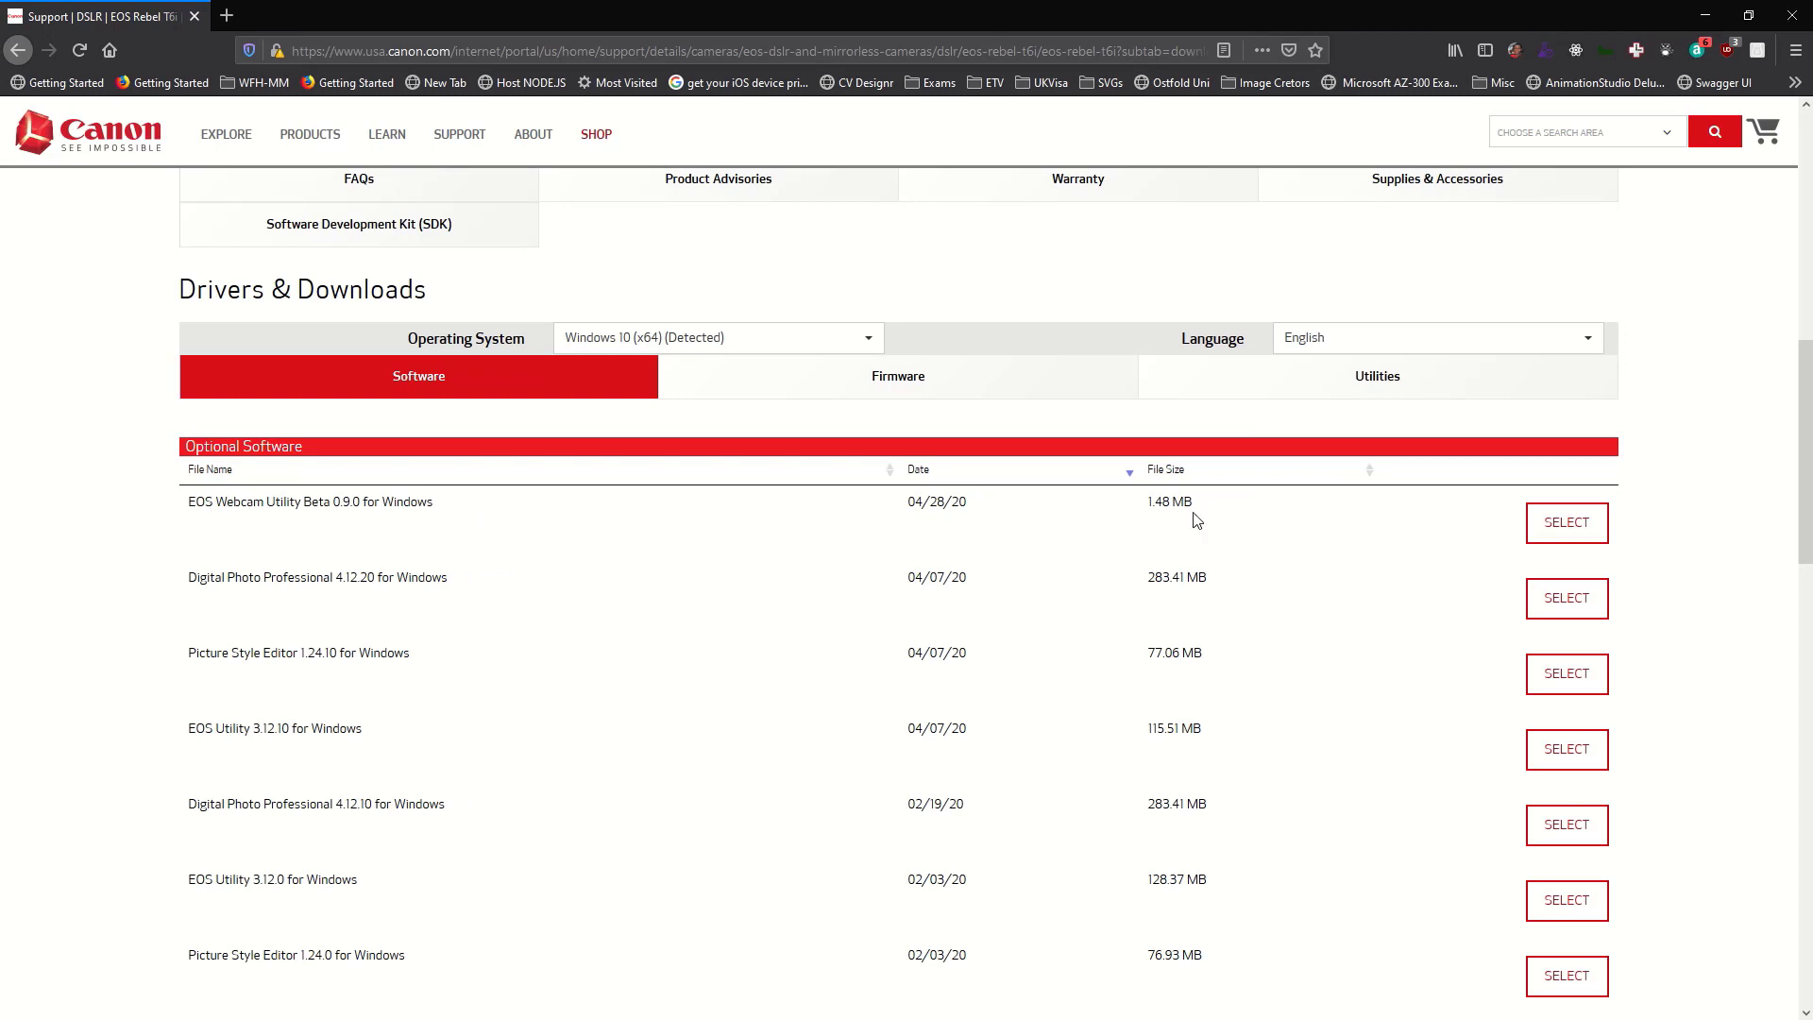
pyautogui.click(1596, 529)
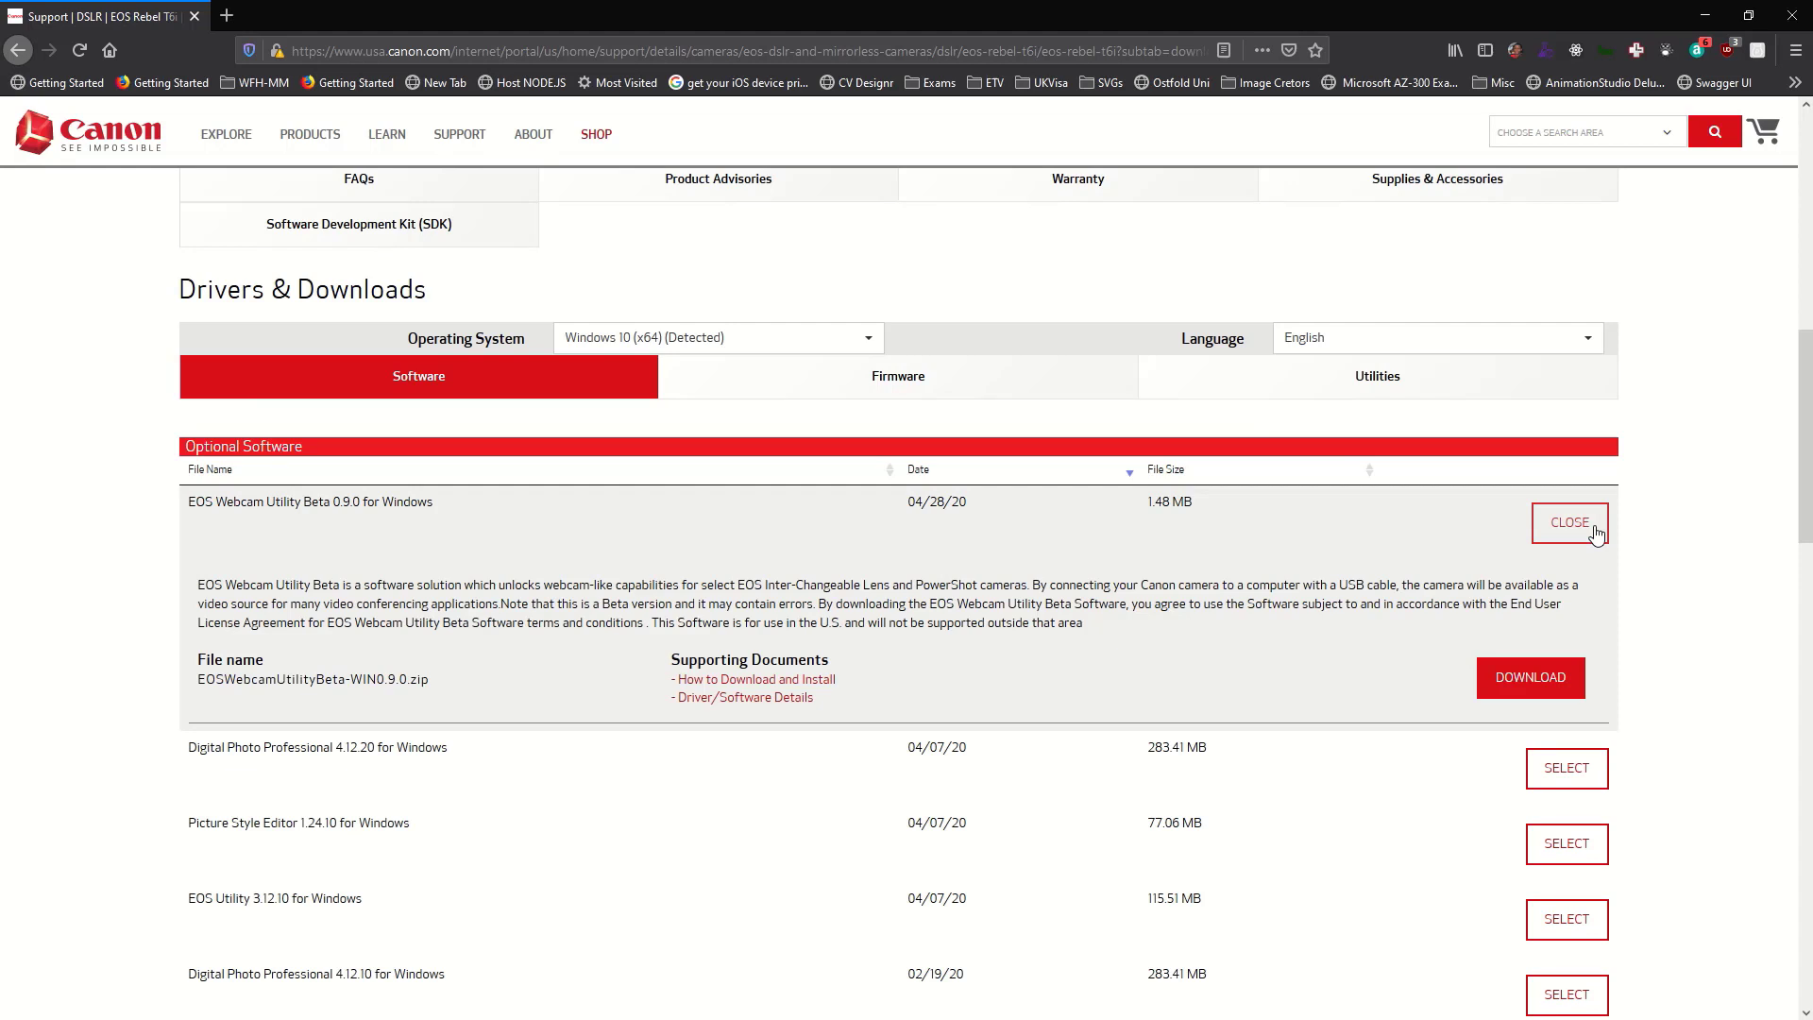
pyautogui.click(1556, 677)
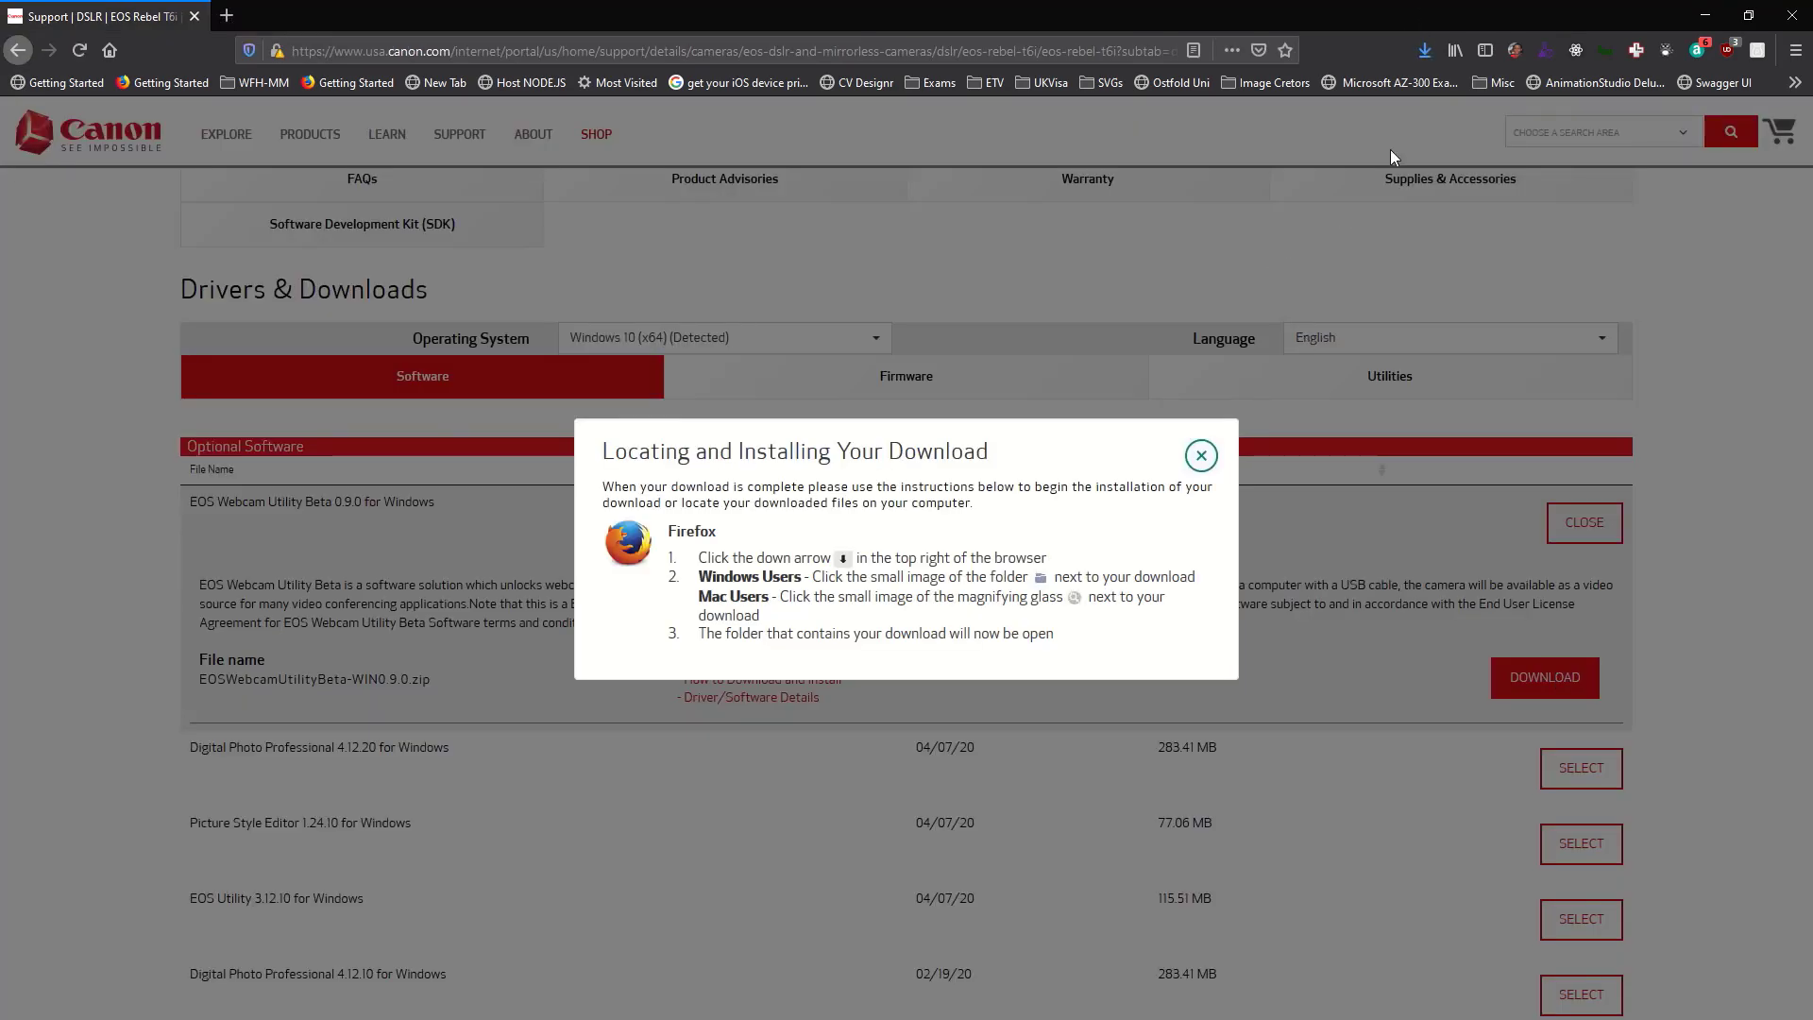
pyautogui.click(1418, 53)
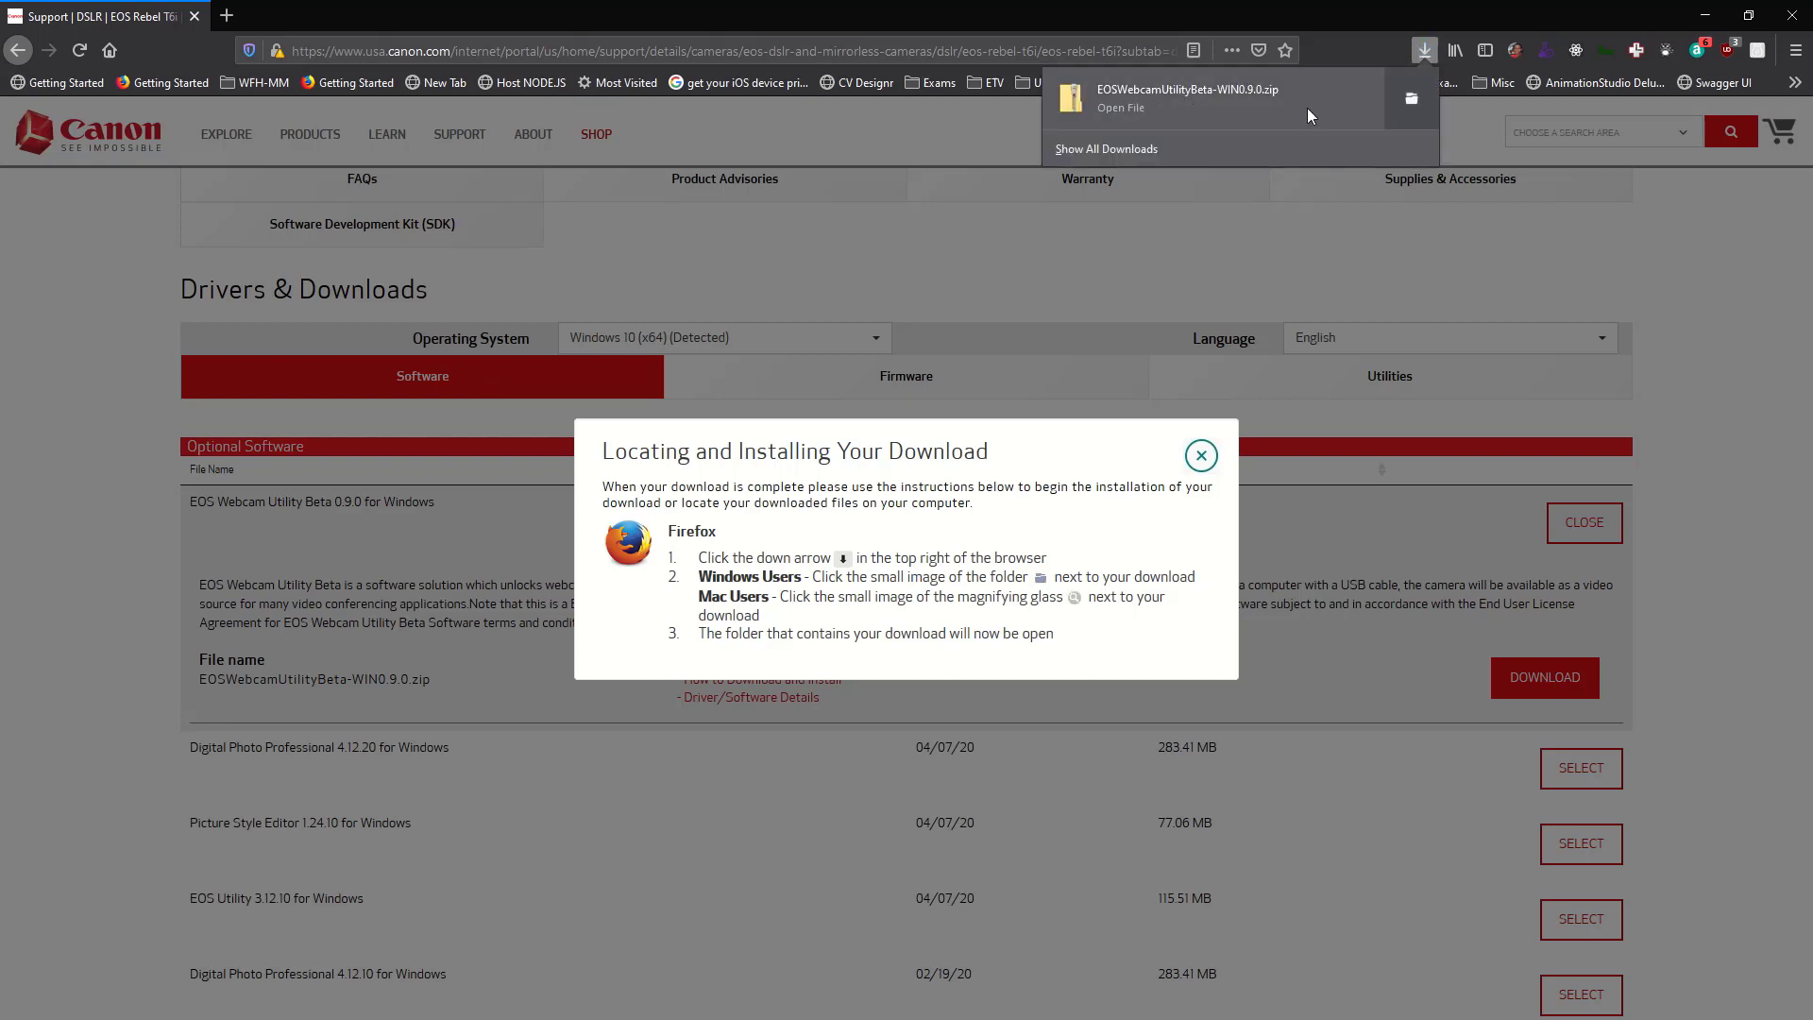
# Extract all files from the EOS Webcam Utility Beta zip into the suggested folder.
pyautogui.click(1247, 105)
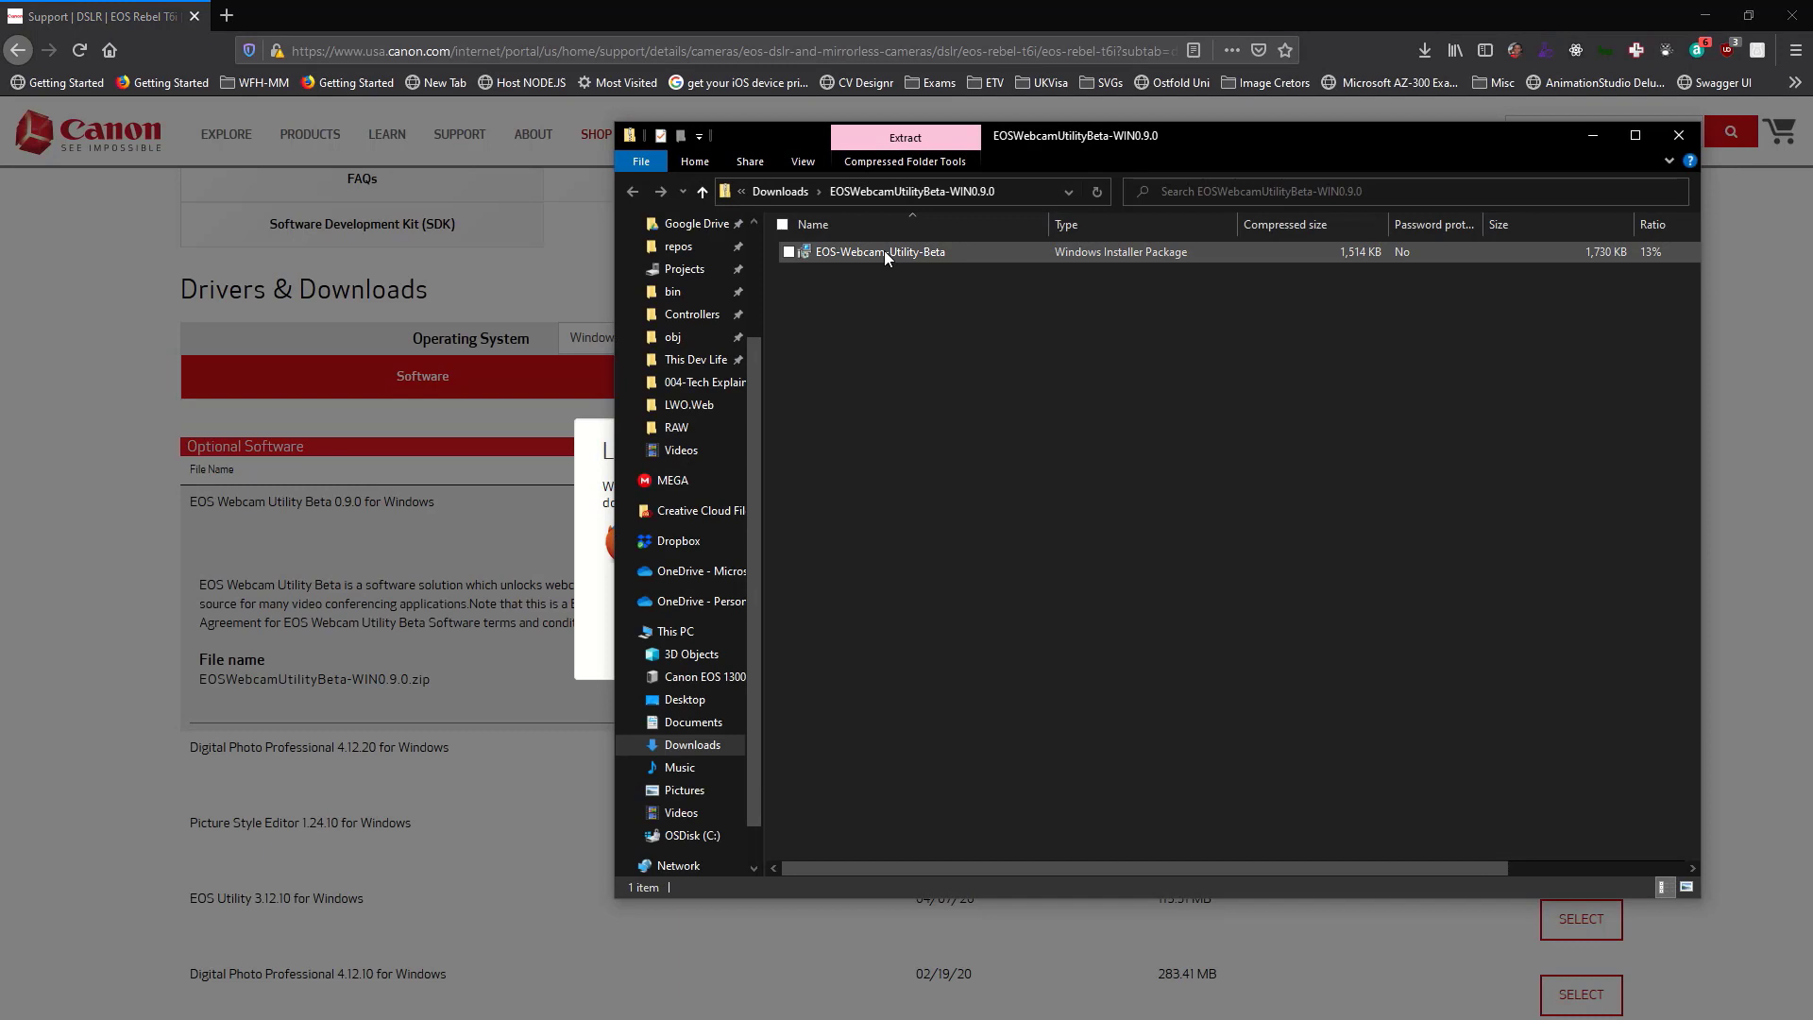
pyautogui.rightClick(927, 434)
pyautogui.click(802, 606)
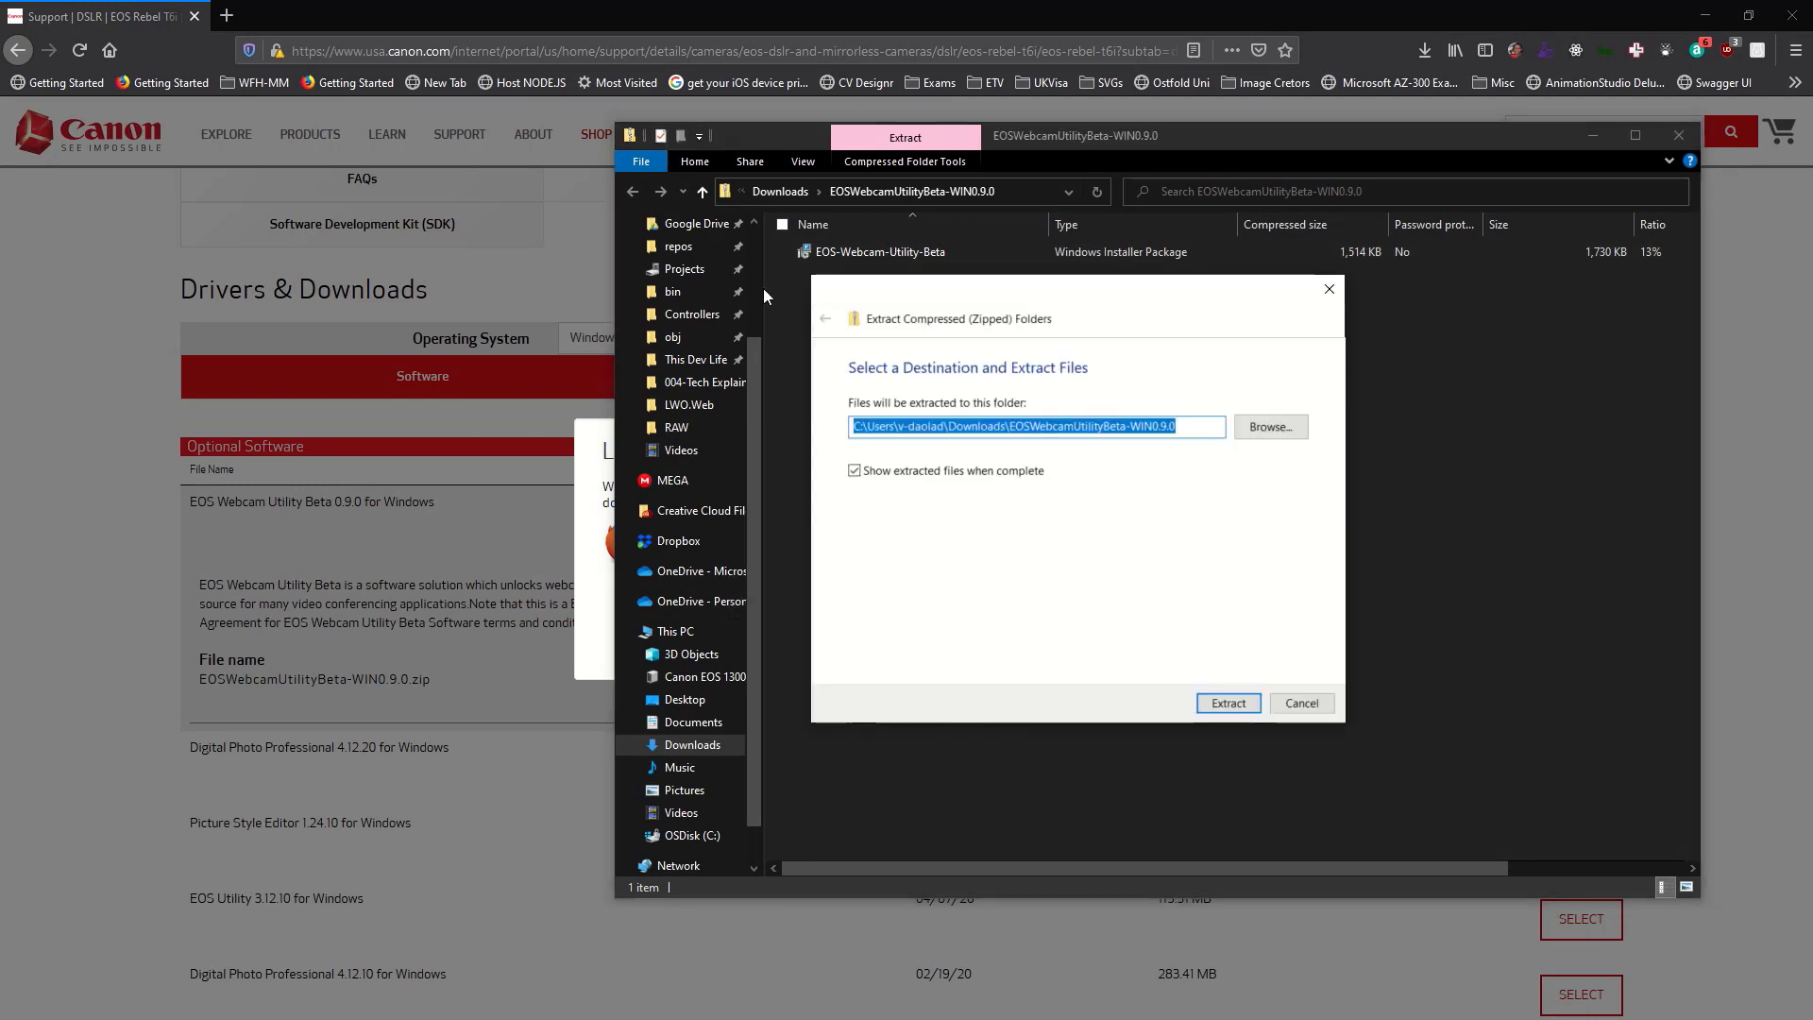
pyautogui.click(1127, 699)
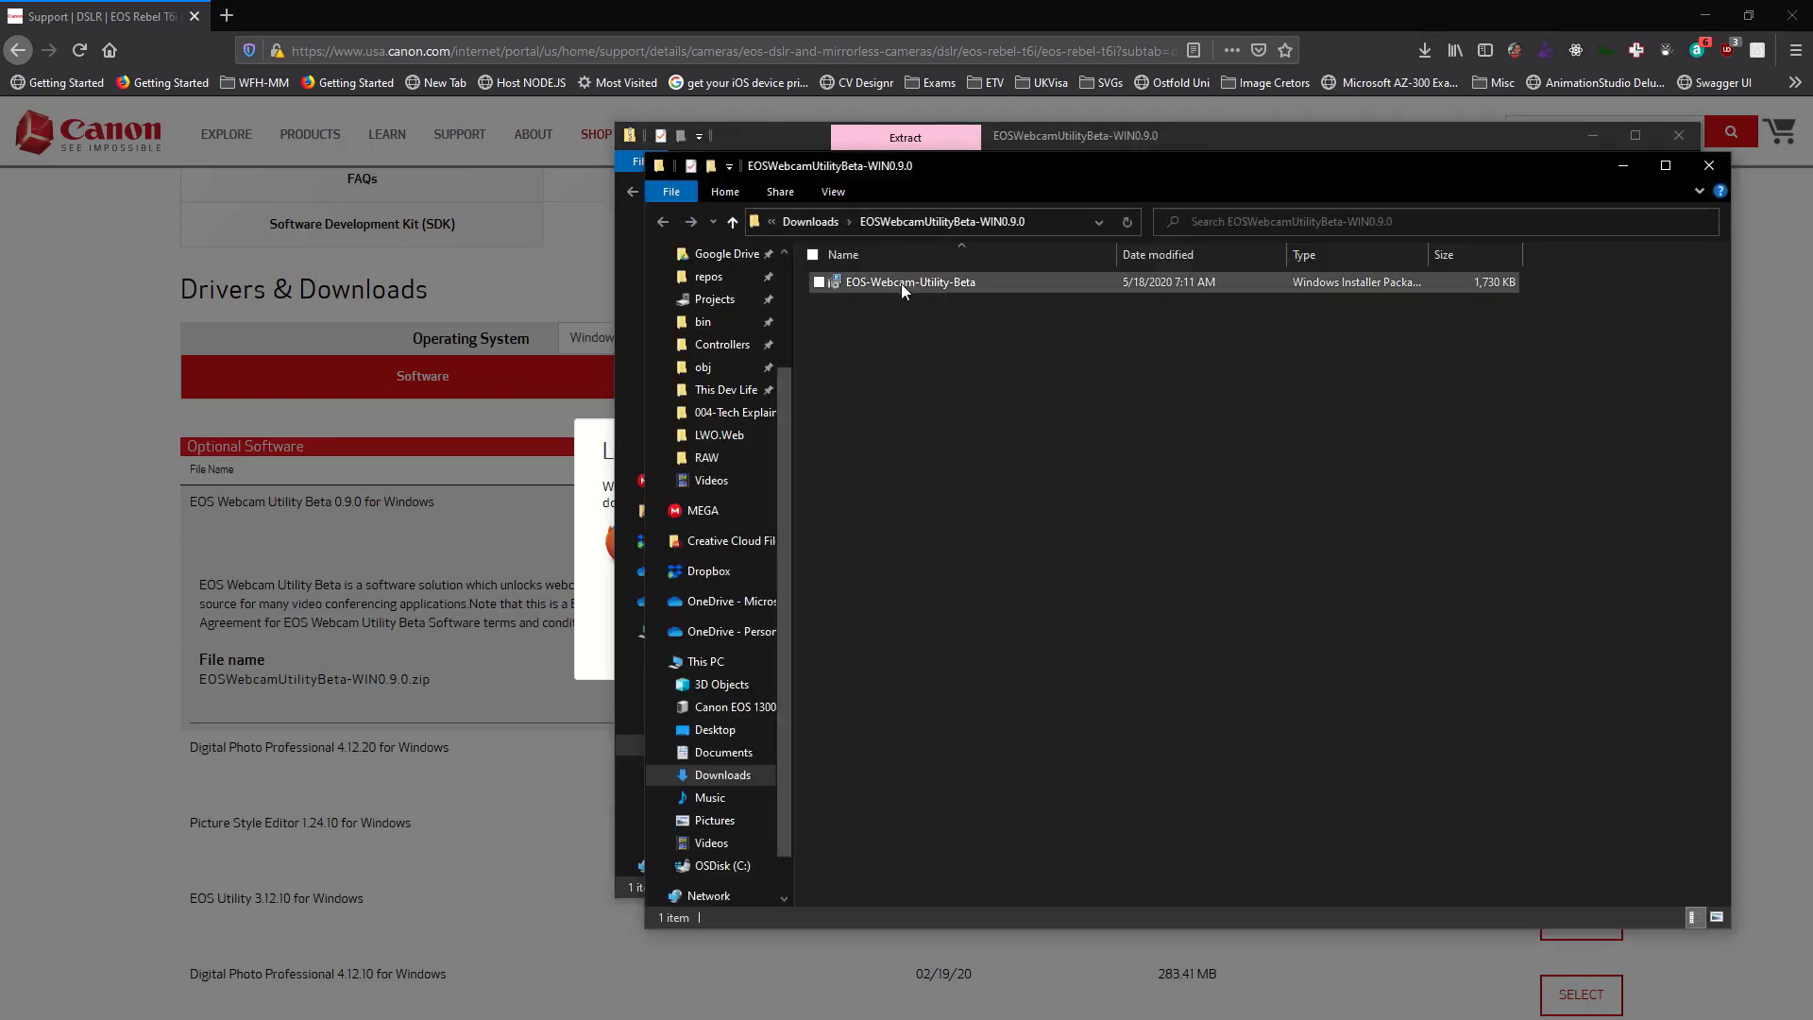
# Launch the EOS-Webcam-Utility-Beta installer, cancel the wizard, and close both folder windows.
pyautogui.doubleClick(901, 283)
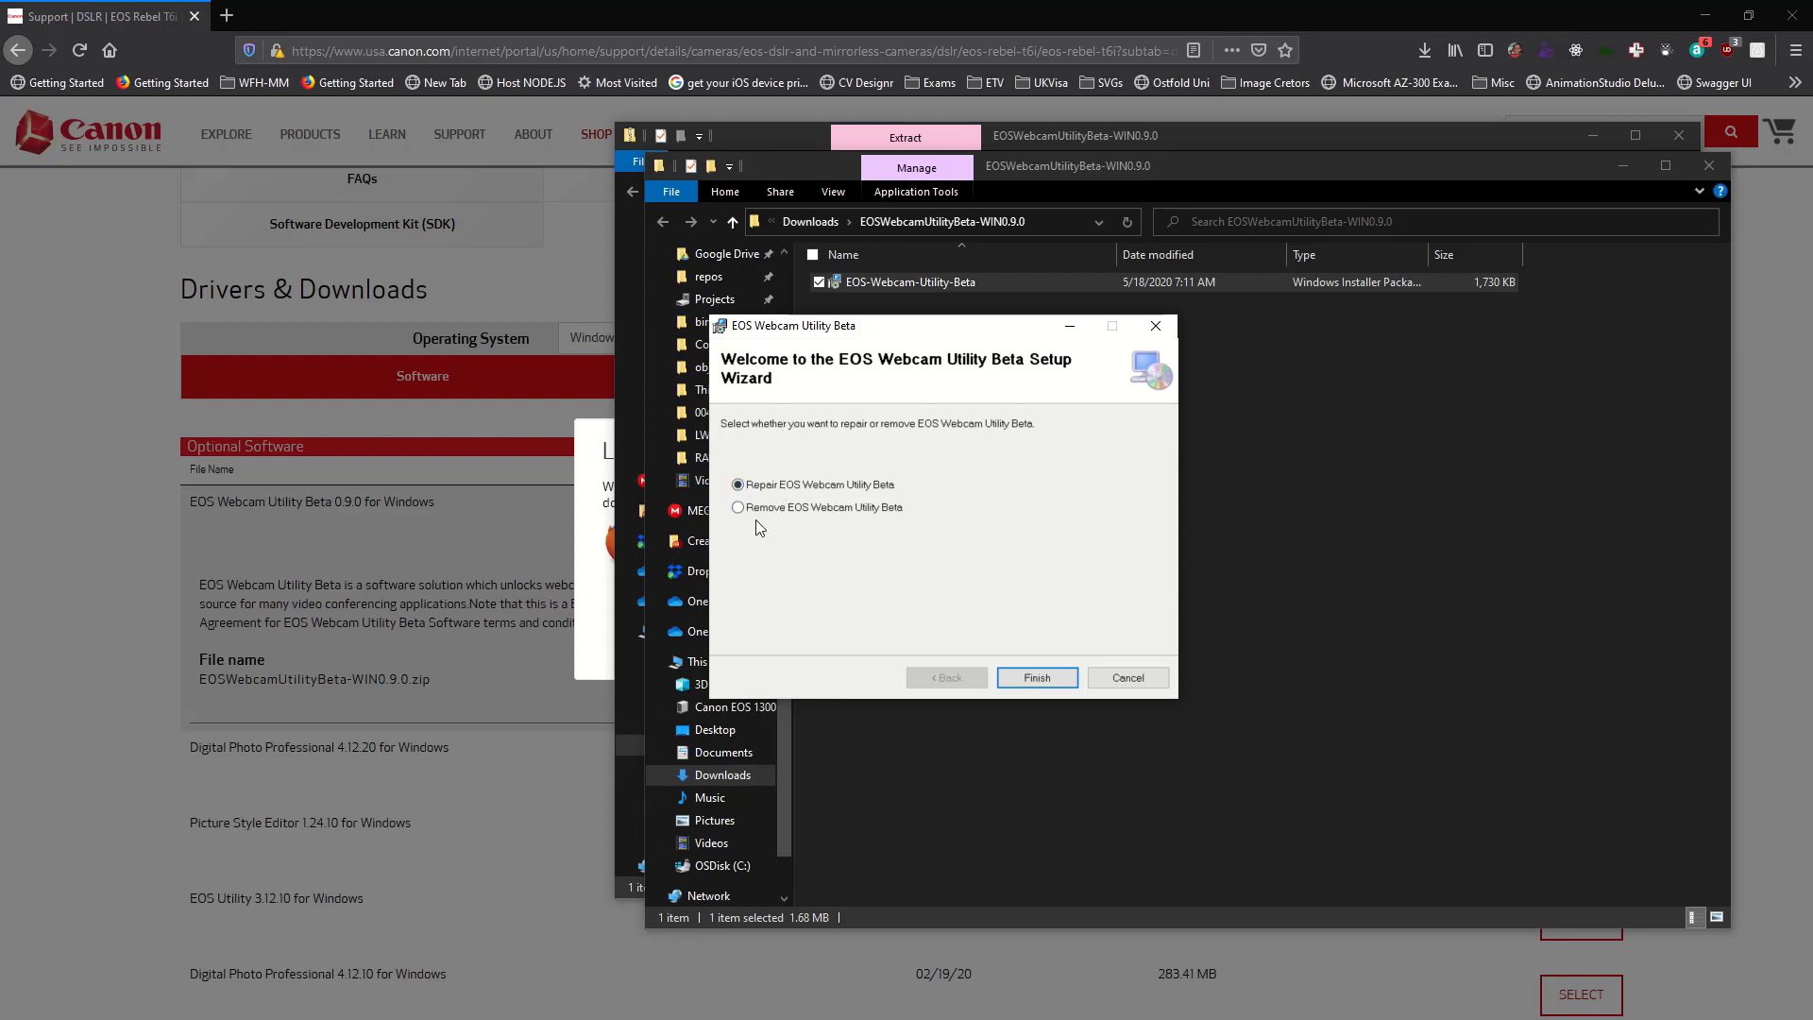
pyautogui.click(1124, 678)
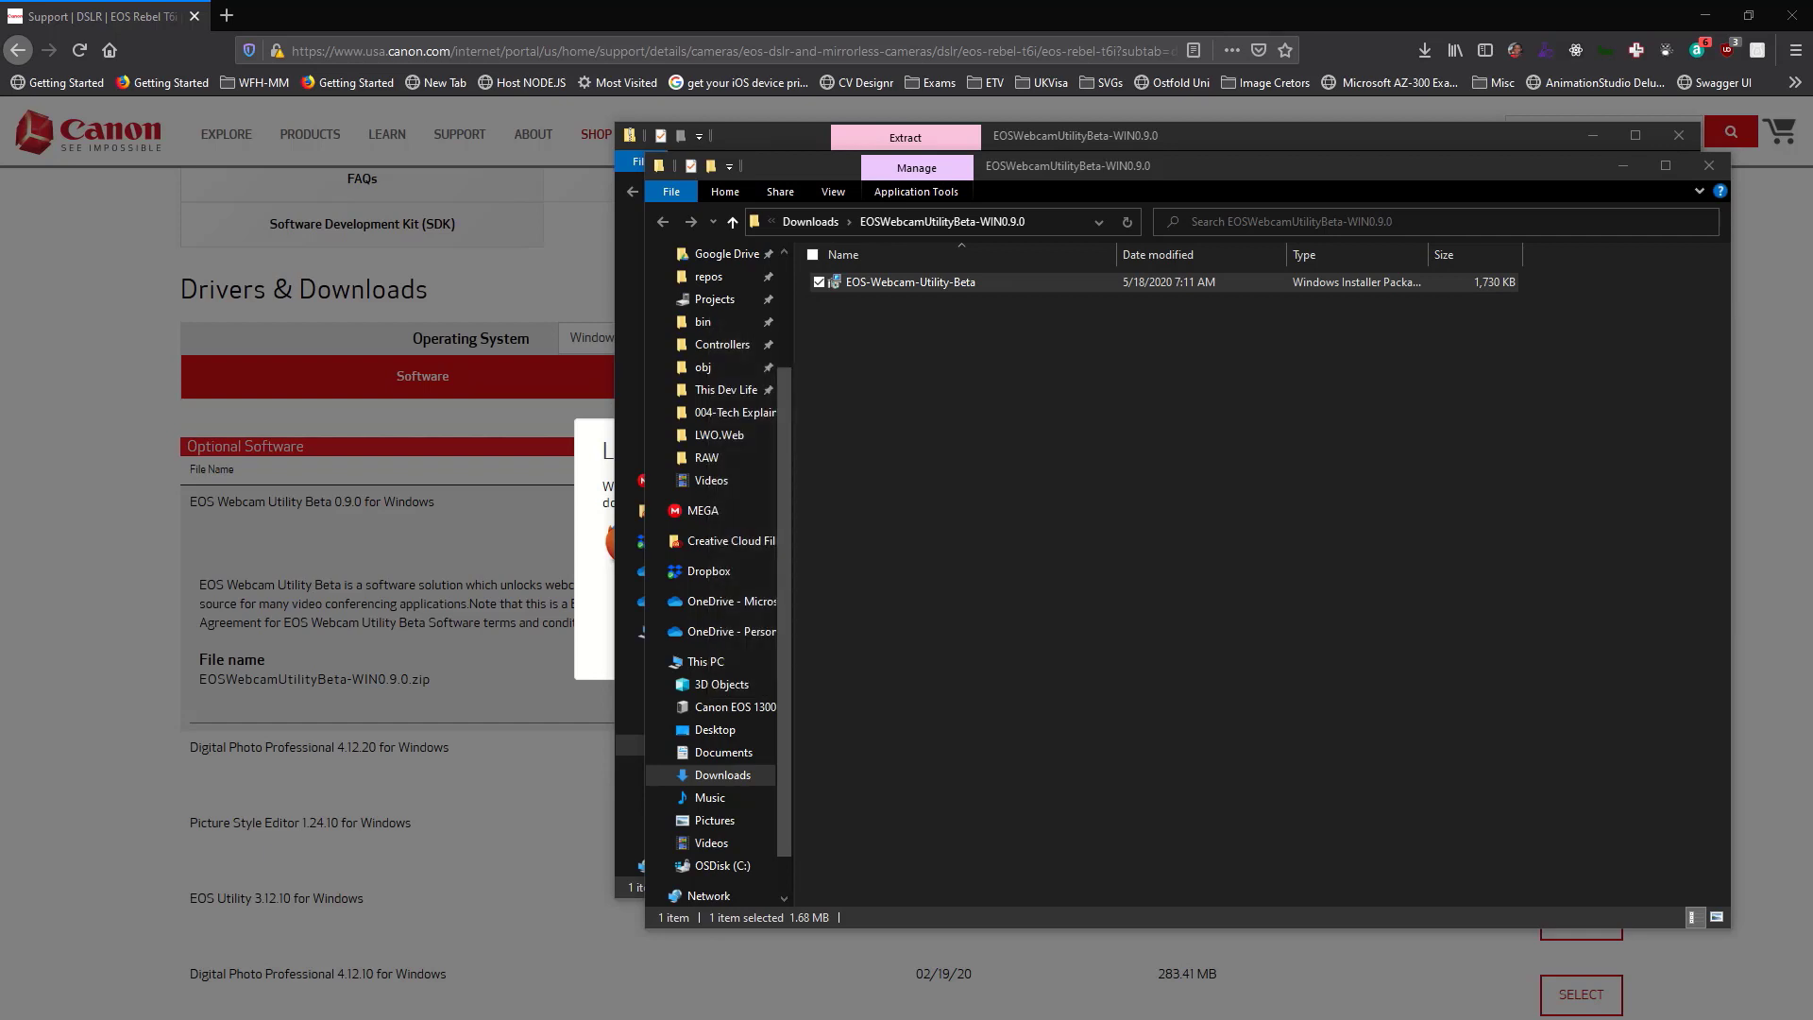
pyautogui.click(1545, 189)
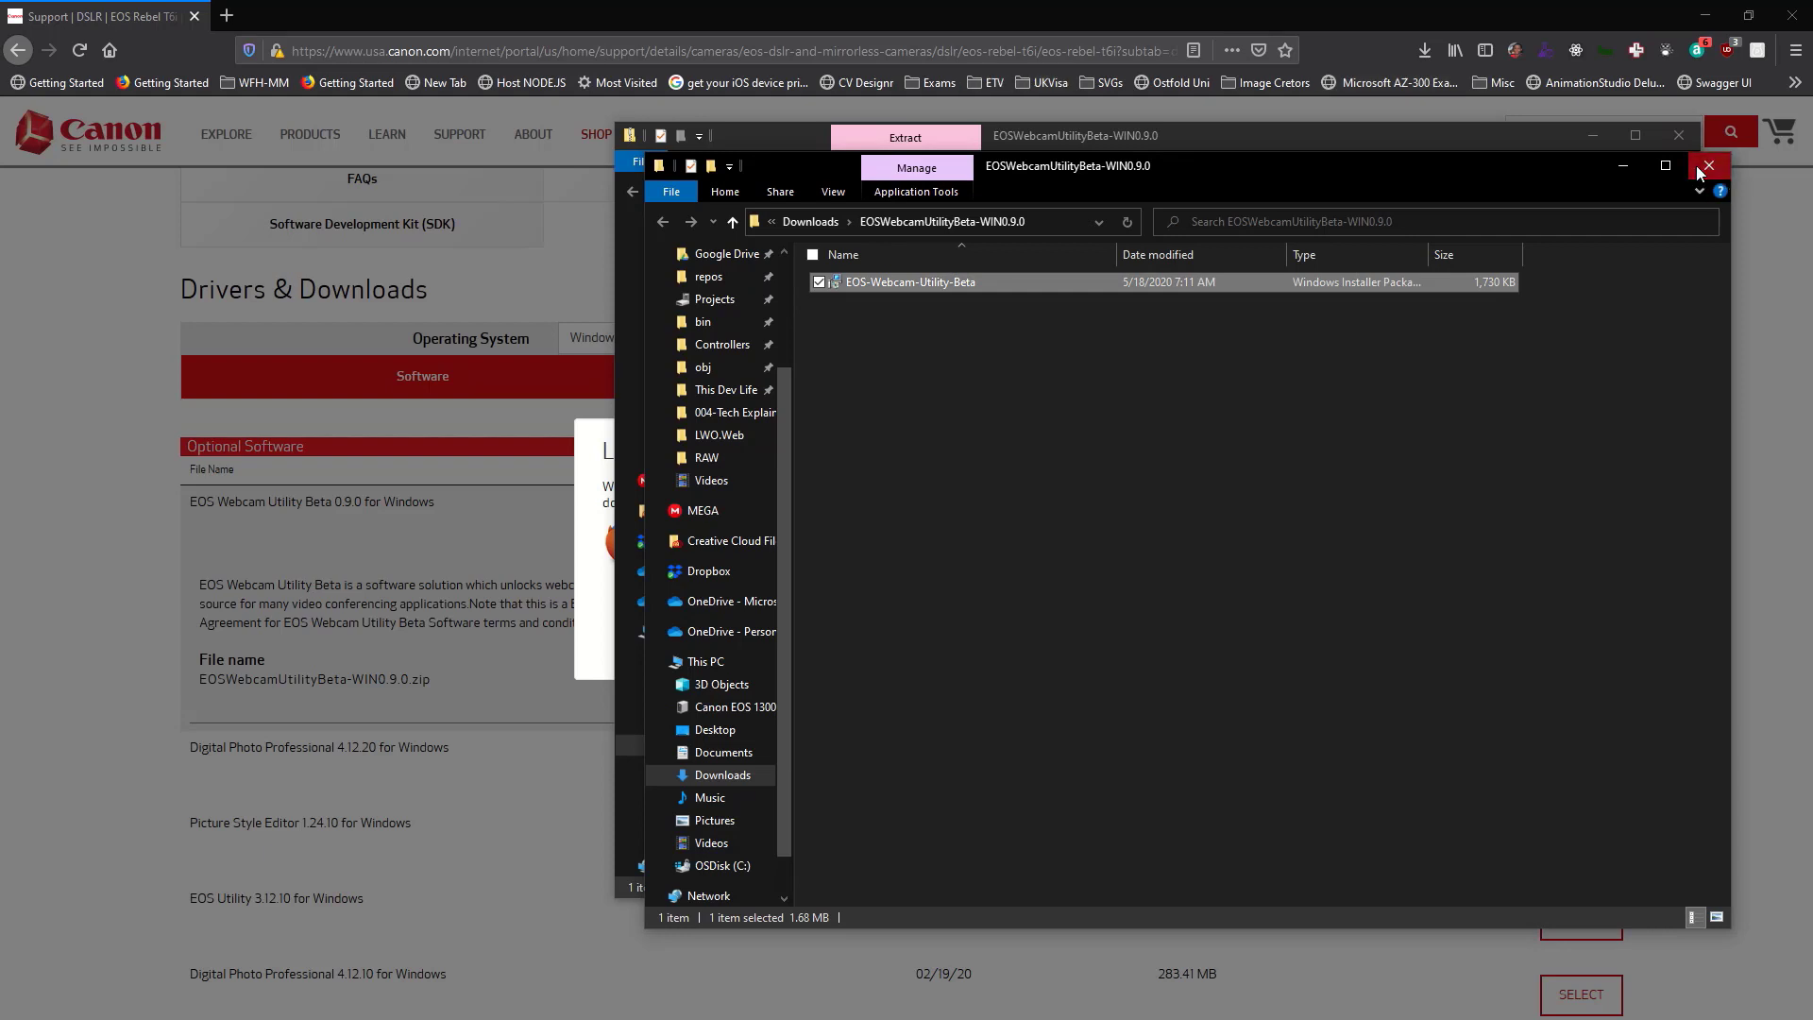
pyautogui.click(1697, 167)
pyautogui.click(1677, 136)
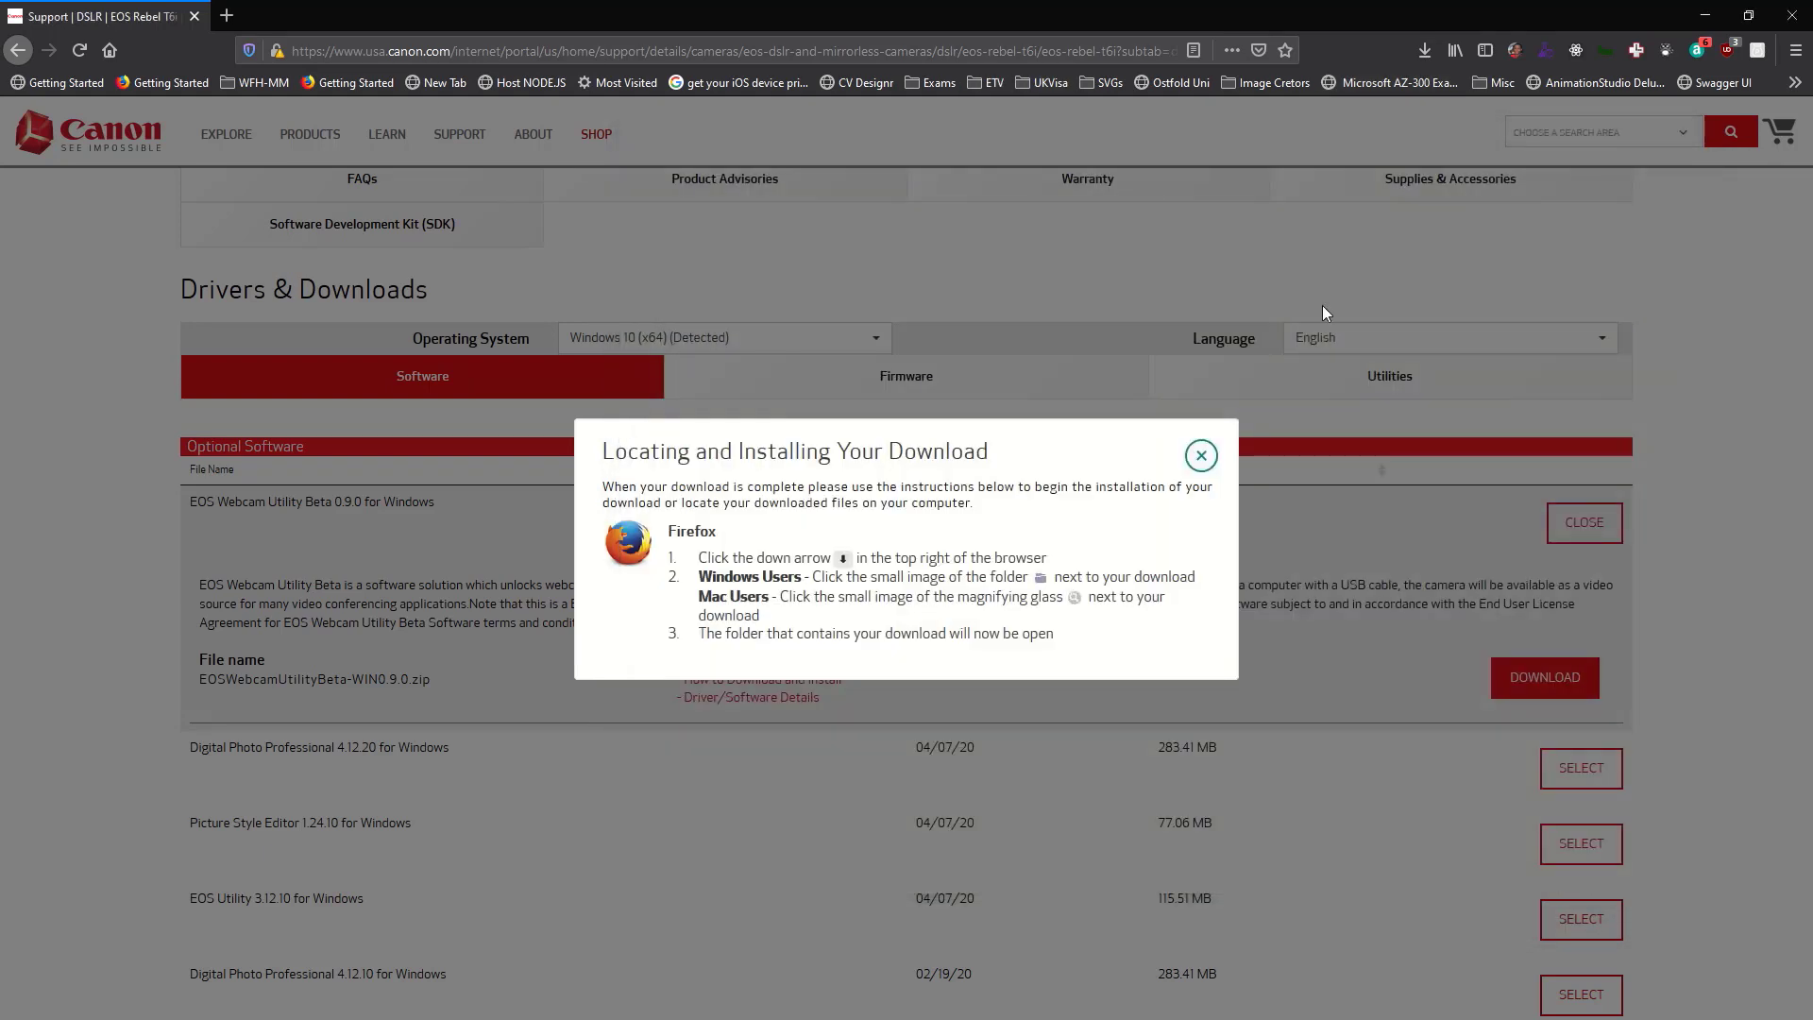
# Dismiss the Canon popup, close Firefox and the DSLR-USB-WC and LWO.ShopPOS folder windows.
pyautogui.click(1202, 455)
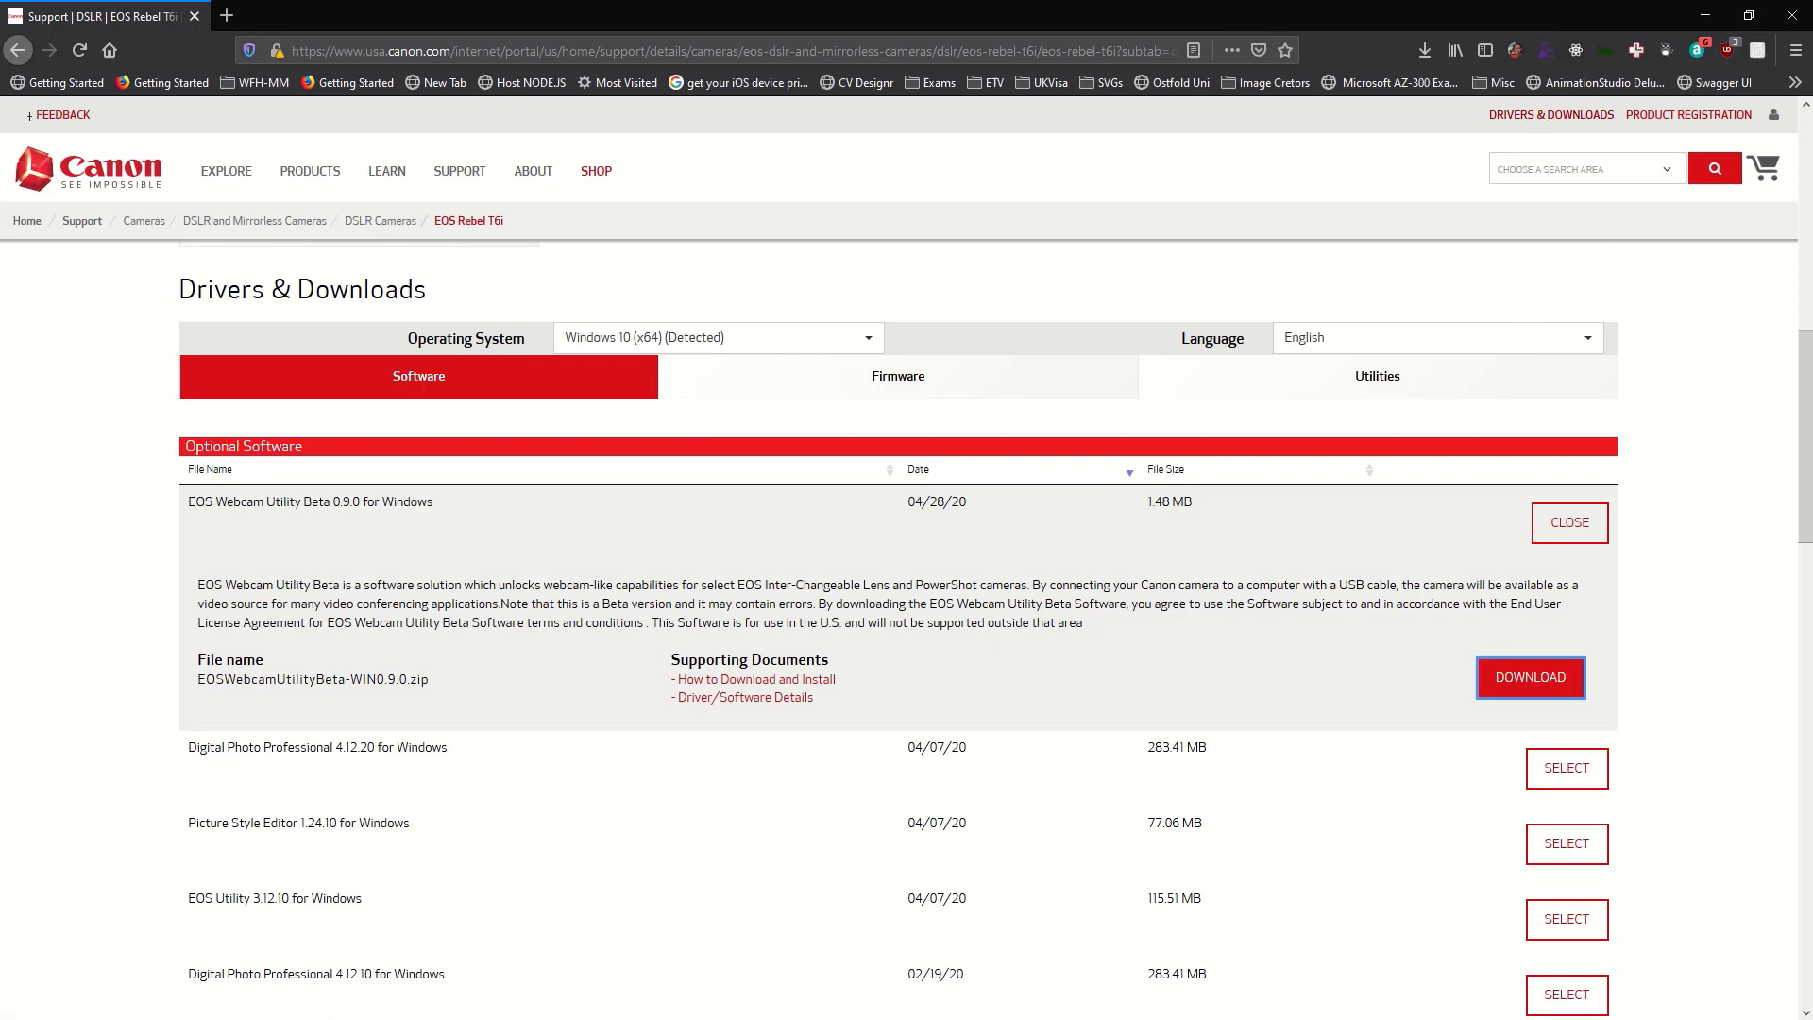
pyautogui.click(1791, 15)
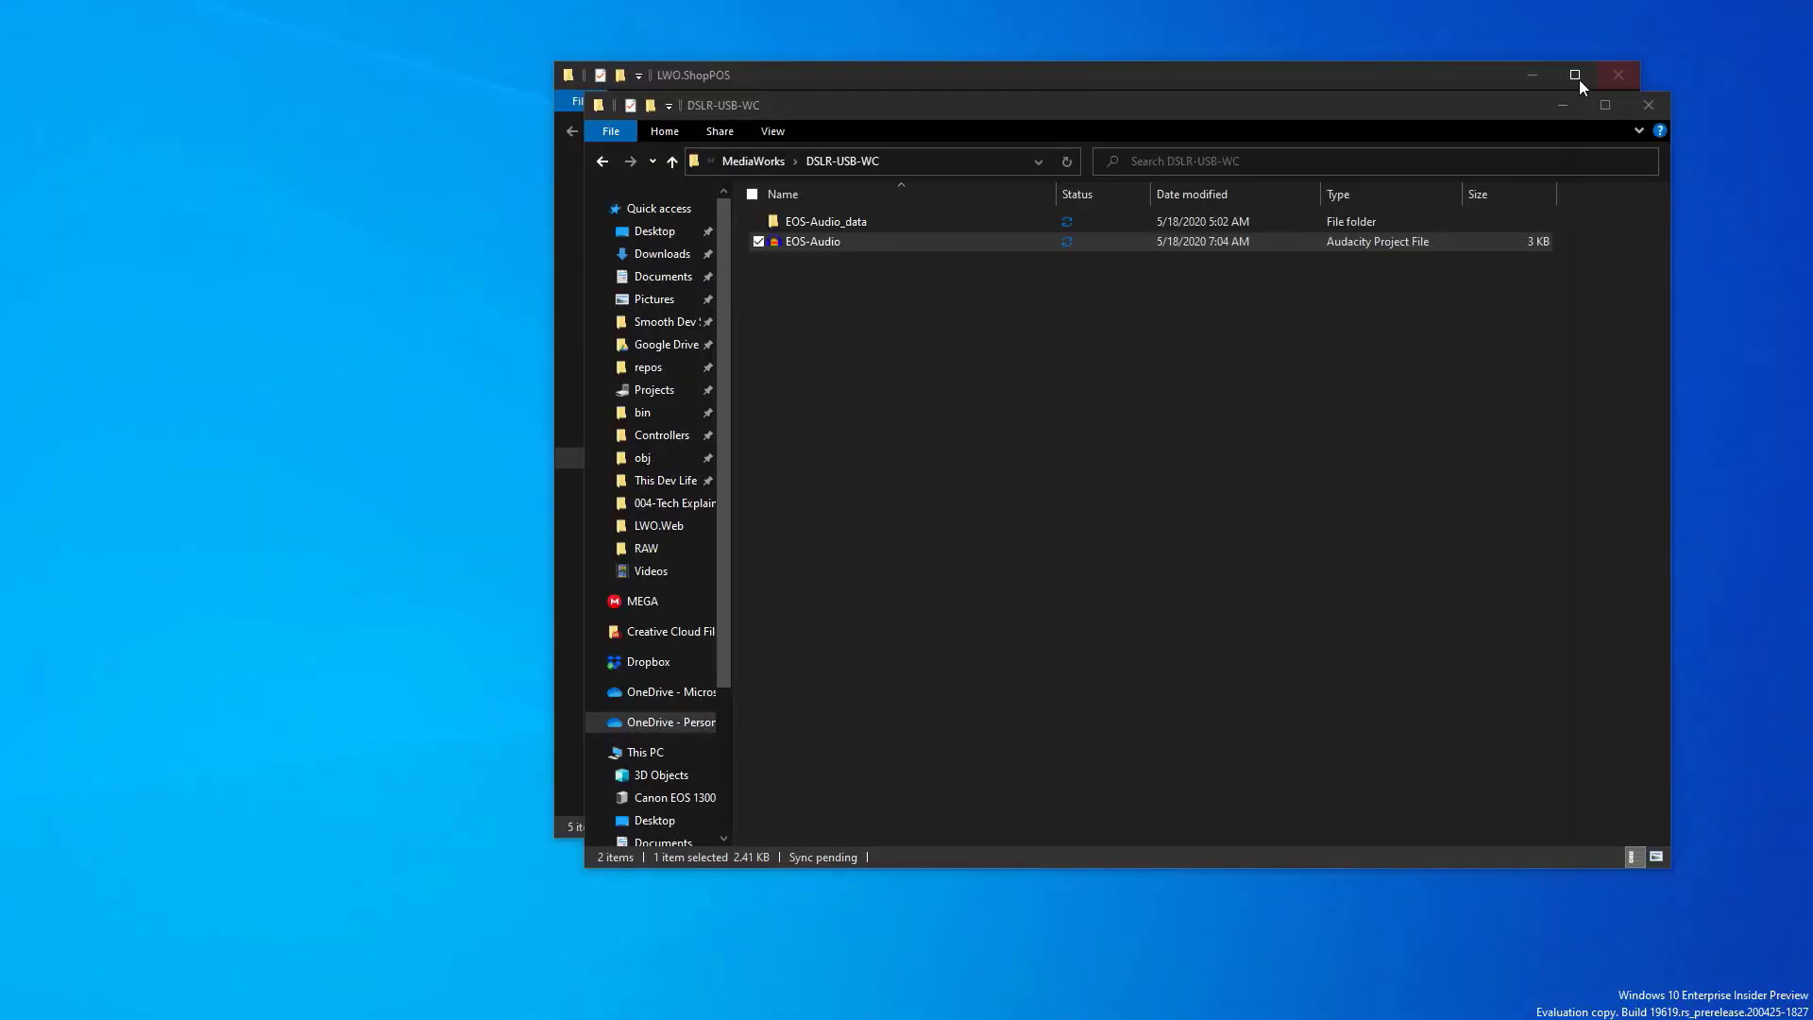
pyautogui.click(1648, 105)
pyautogui.click(1619, 74)
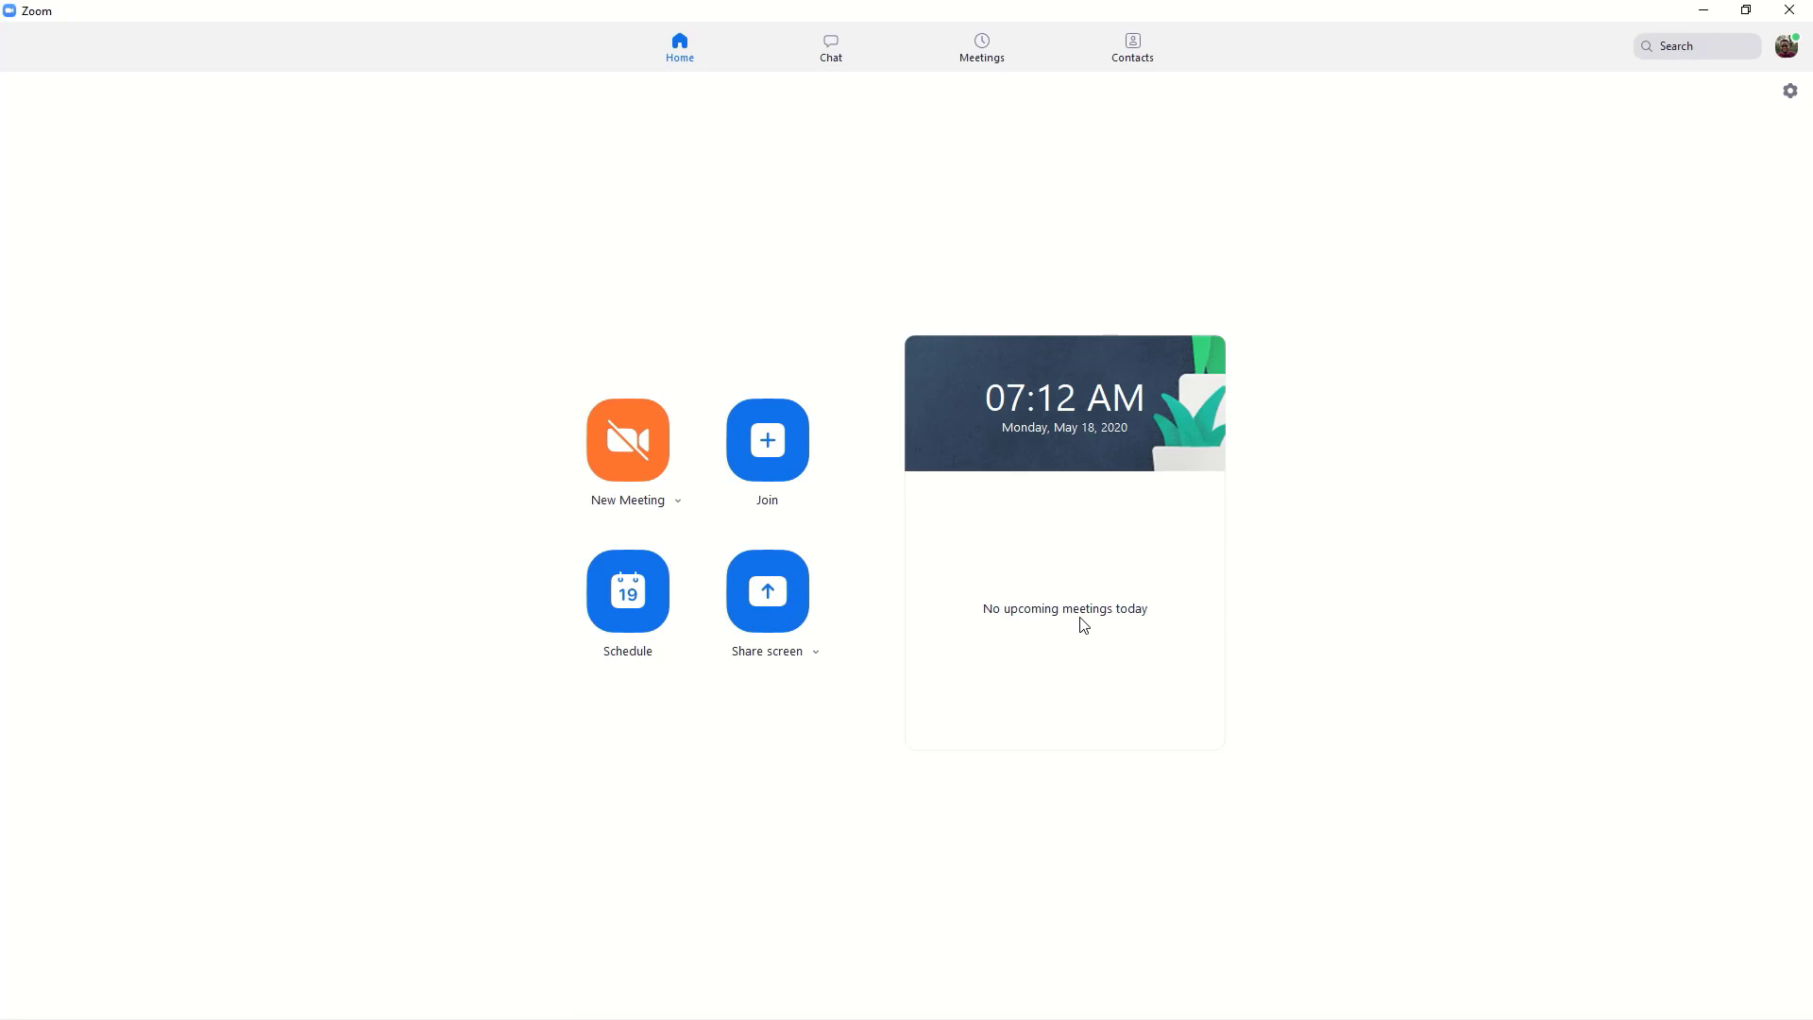
# Open Zoom's Video settings to see the EOS Webcam Utility Beta preview.
pyautogui.click(1791, 92)
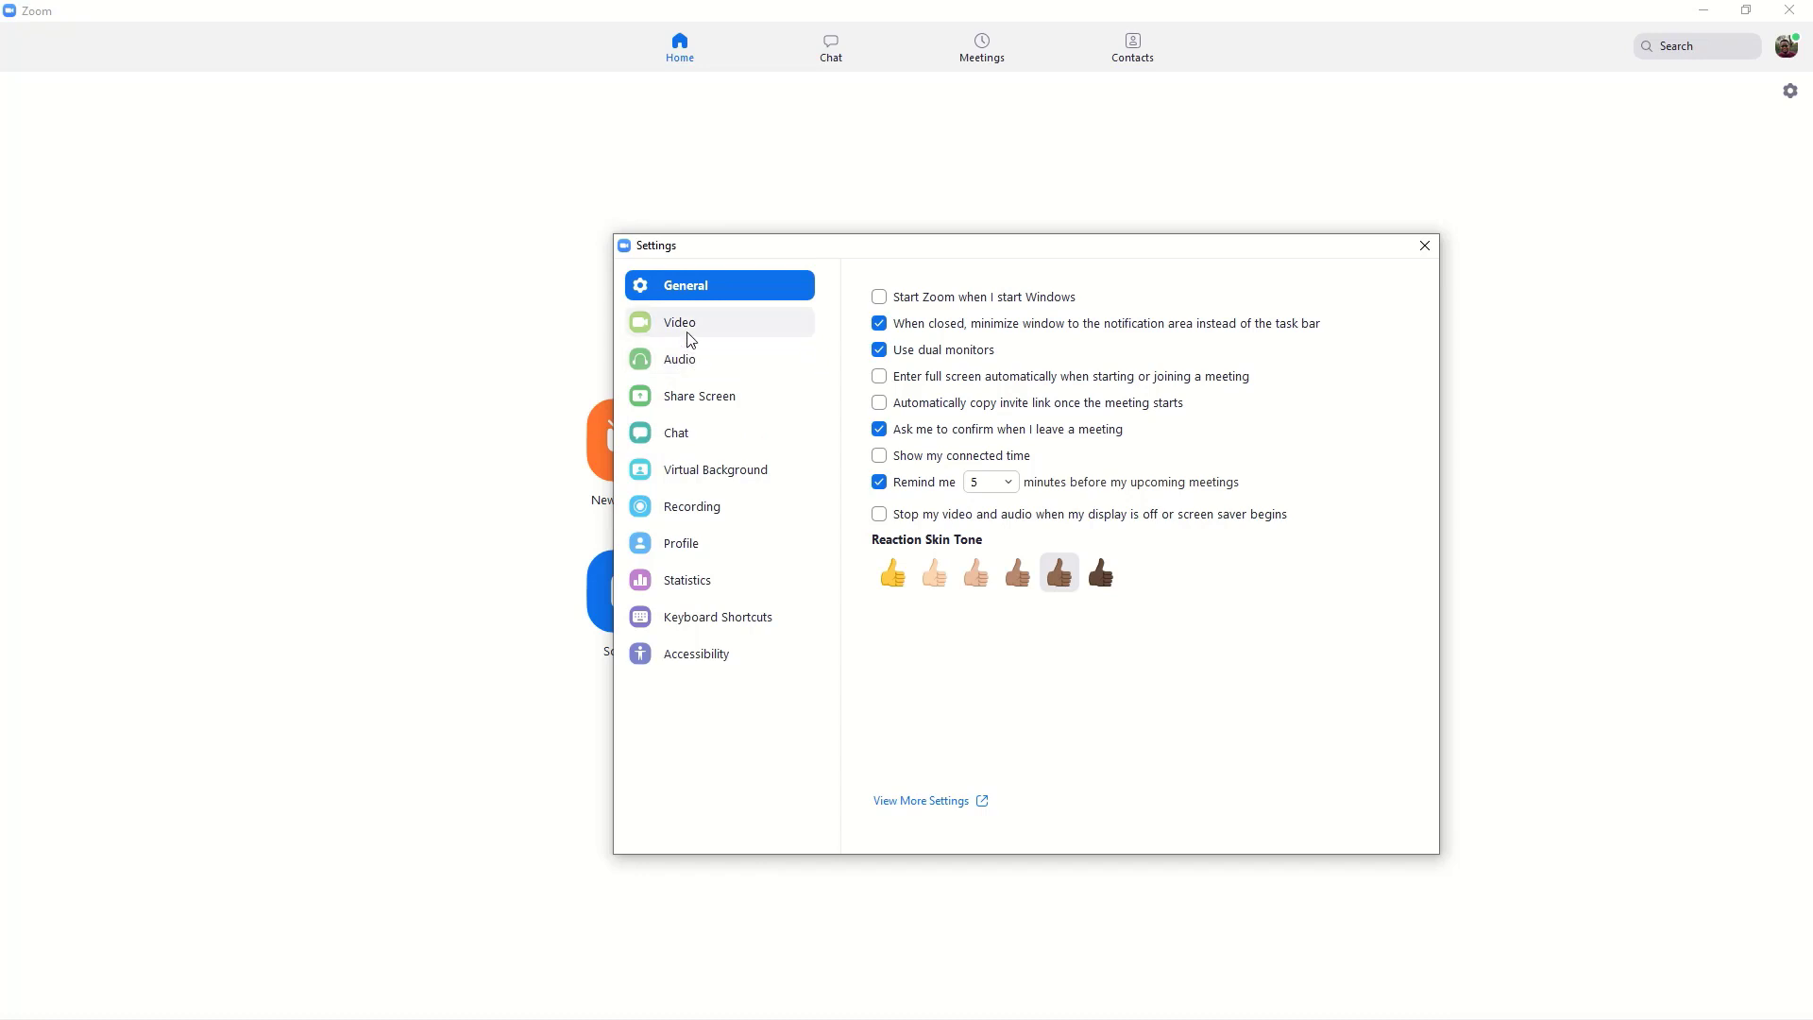
pyautogui.click(694, 324)
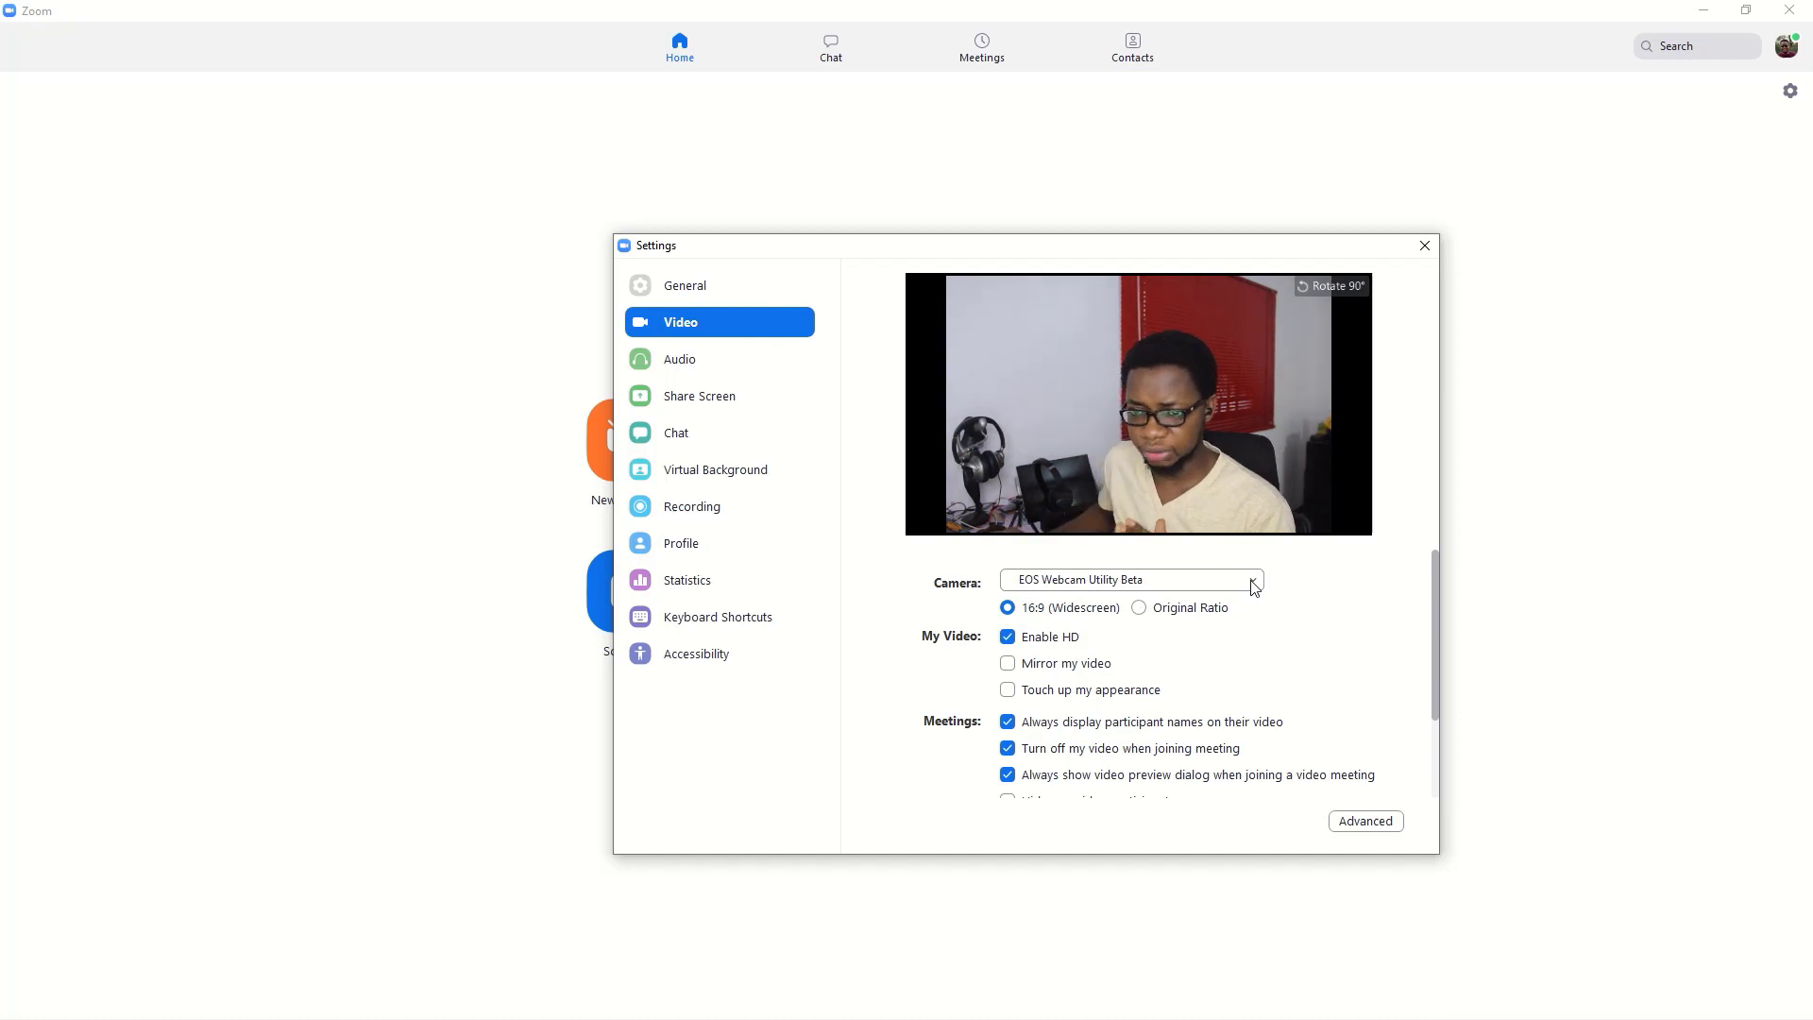
# Switch Zoom's camera to HD Pro Webcam C920, back to EOS Webcam Utility Beta, then close settings.
pyautogui.click(1254, 587)
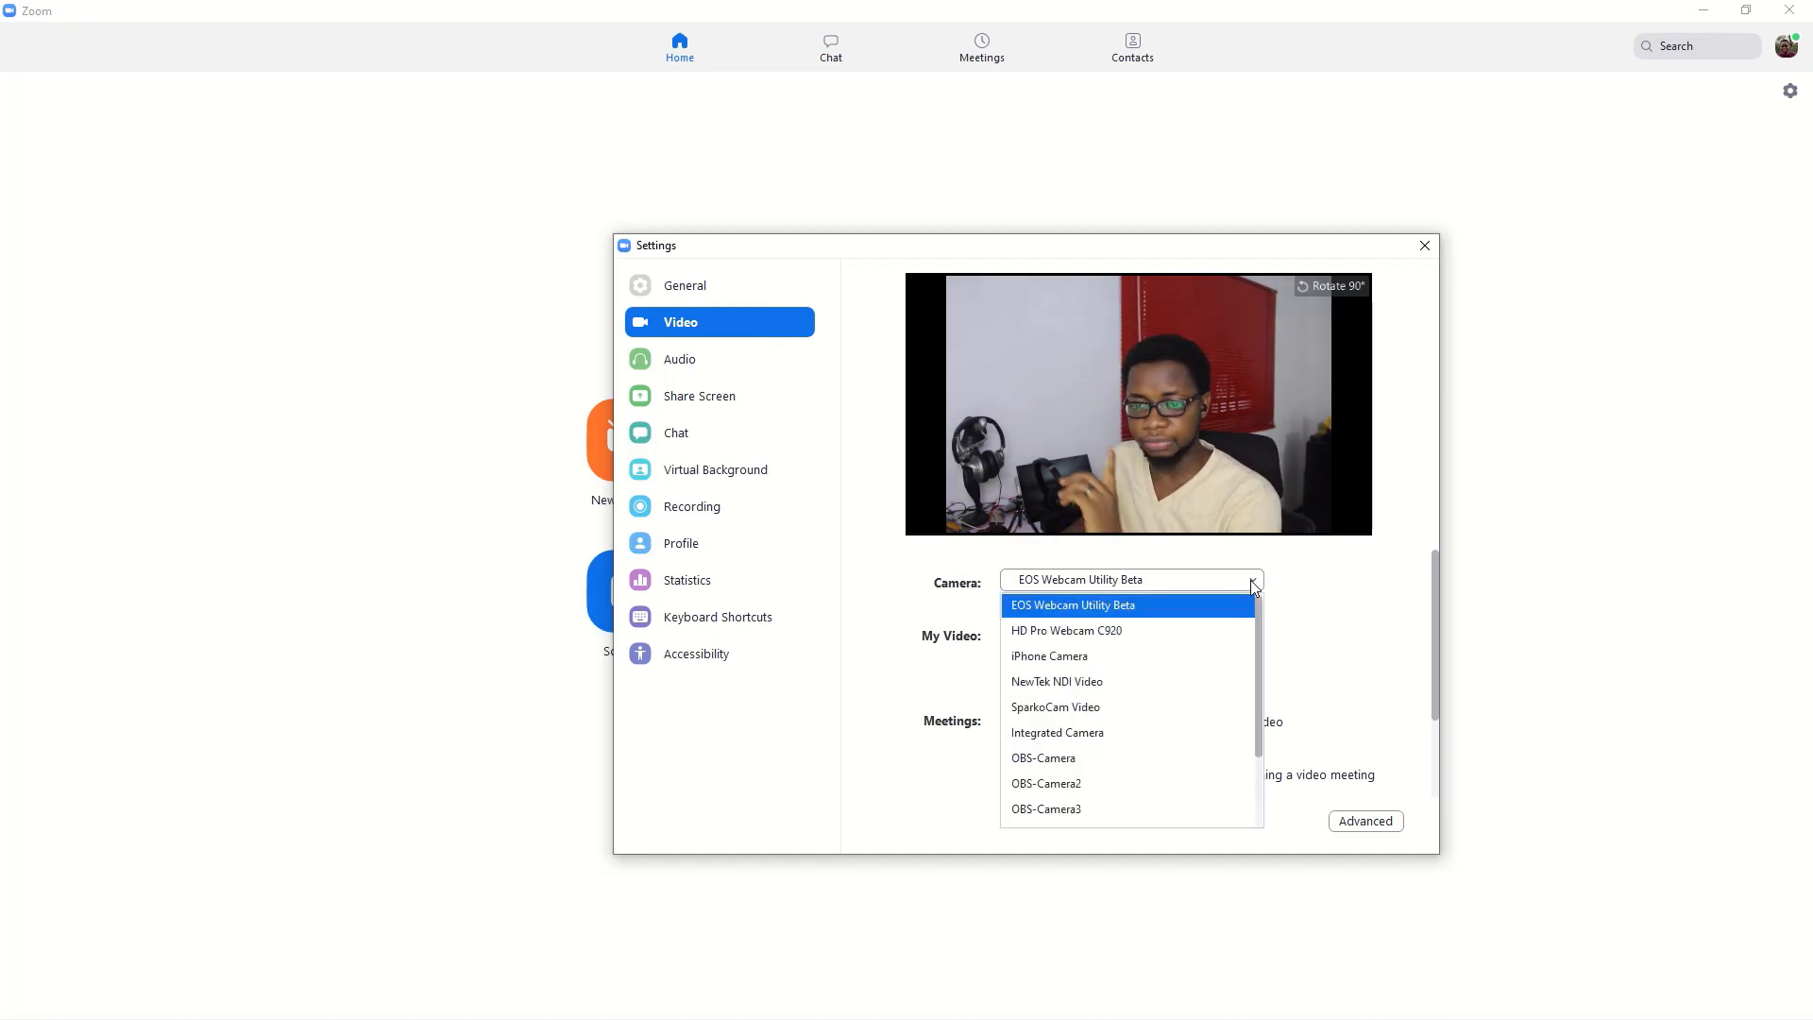
pyautogui.click(1137, 631)
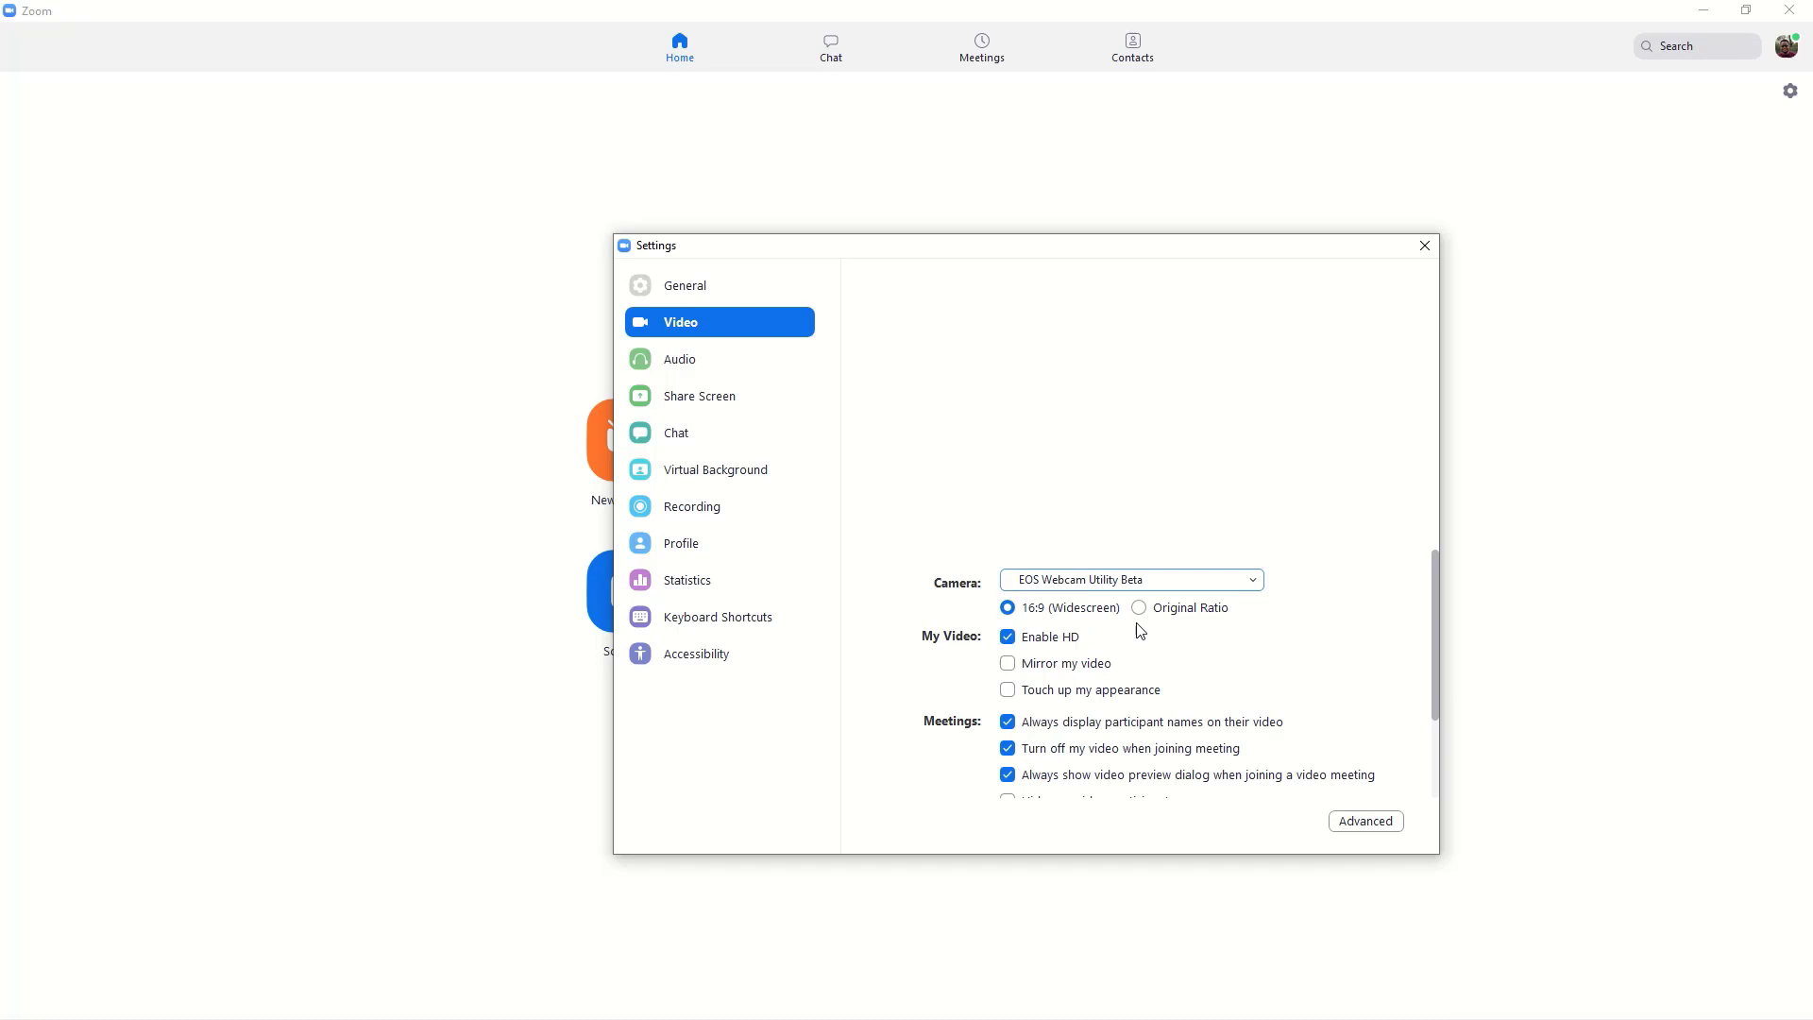
pyautogui.click(1254, 581)
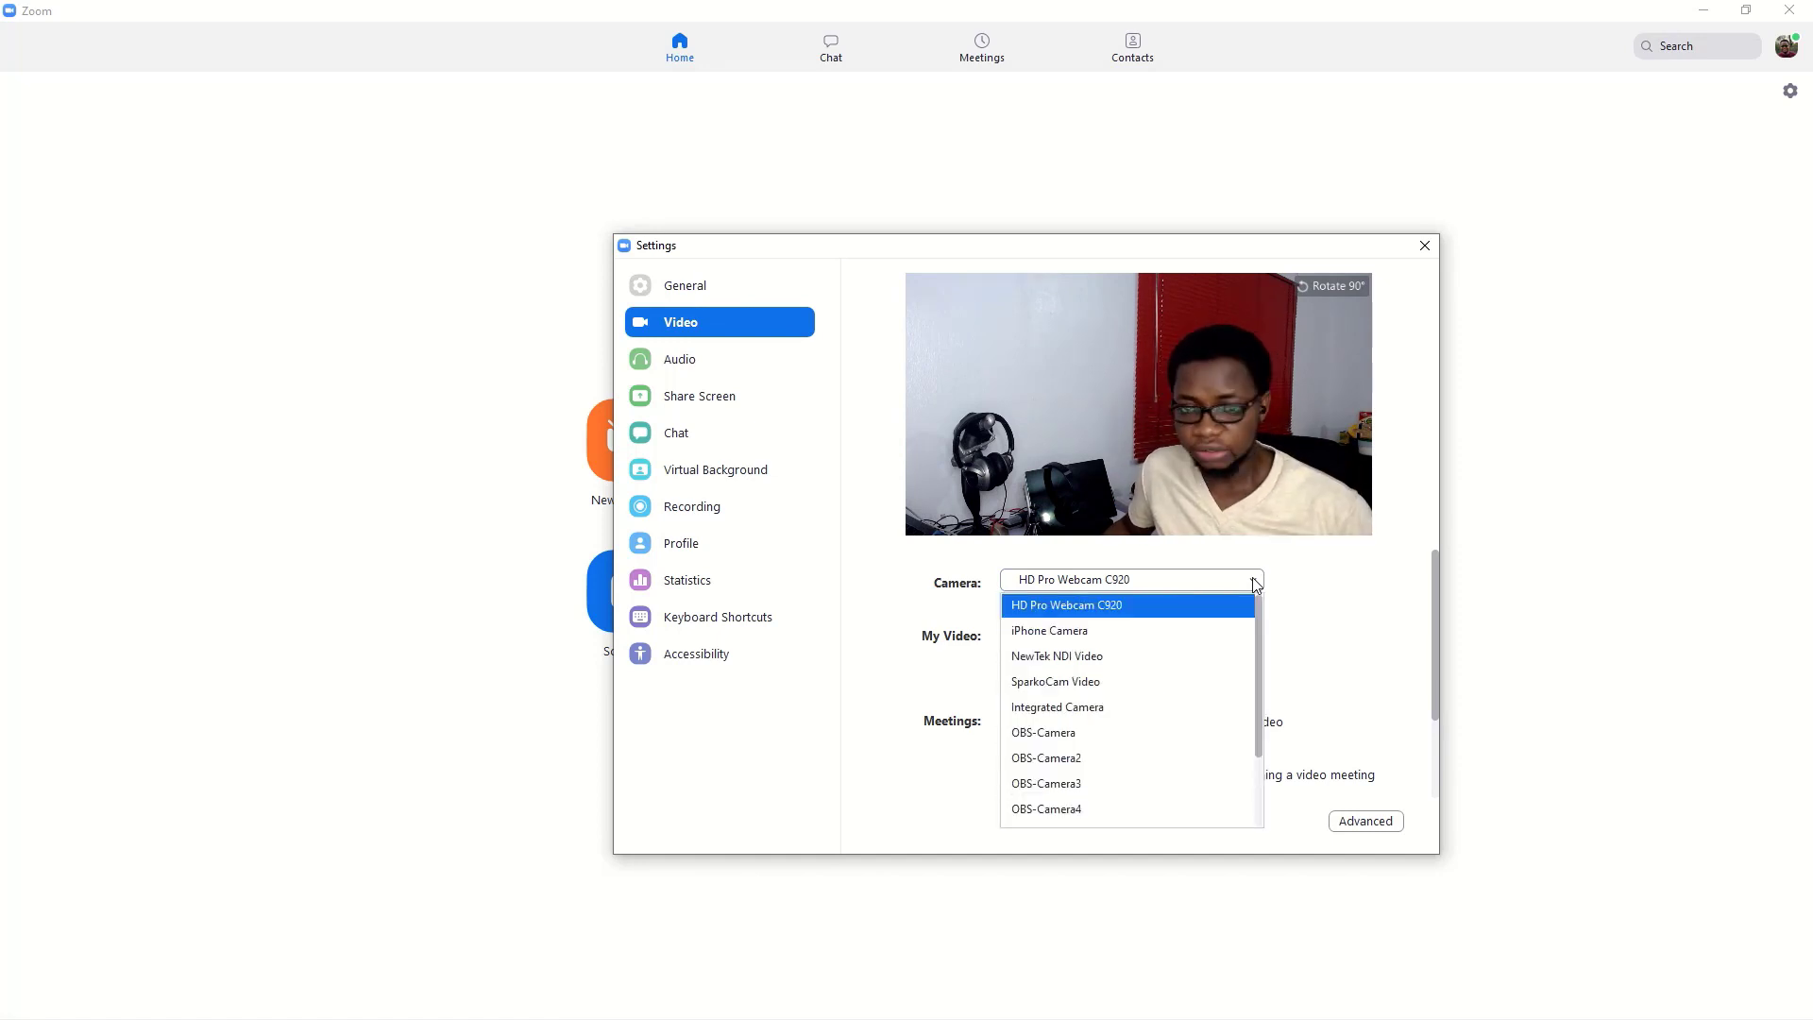
pyautogui.scroll(-2, 1259, 609)
pyautogui.scroll(2, 1254, 615)
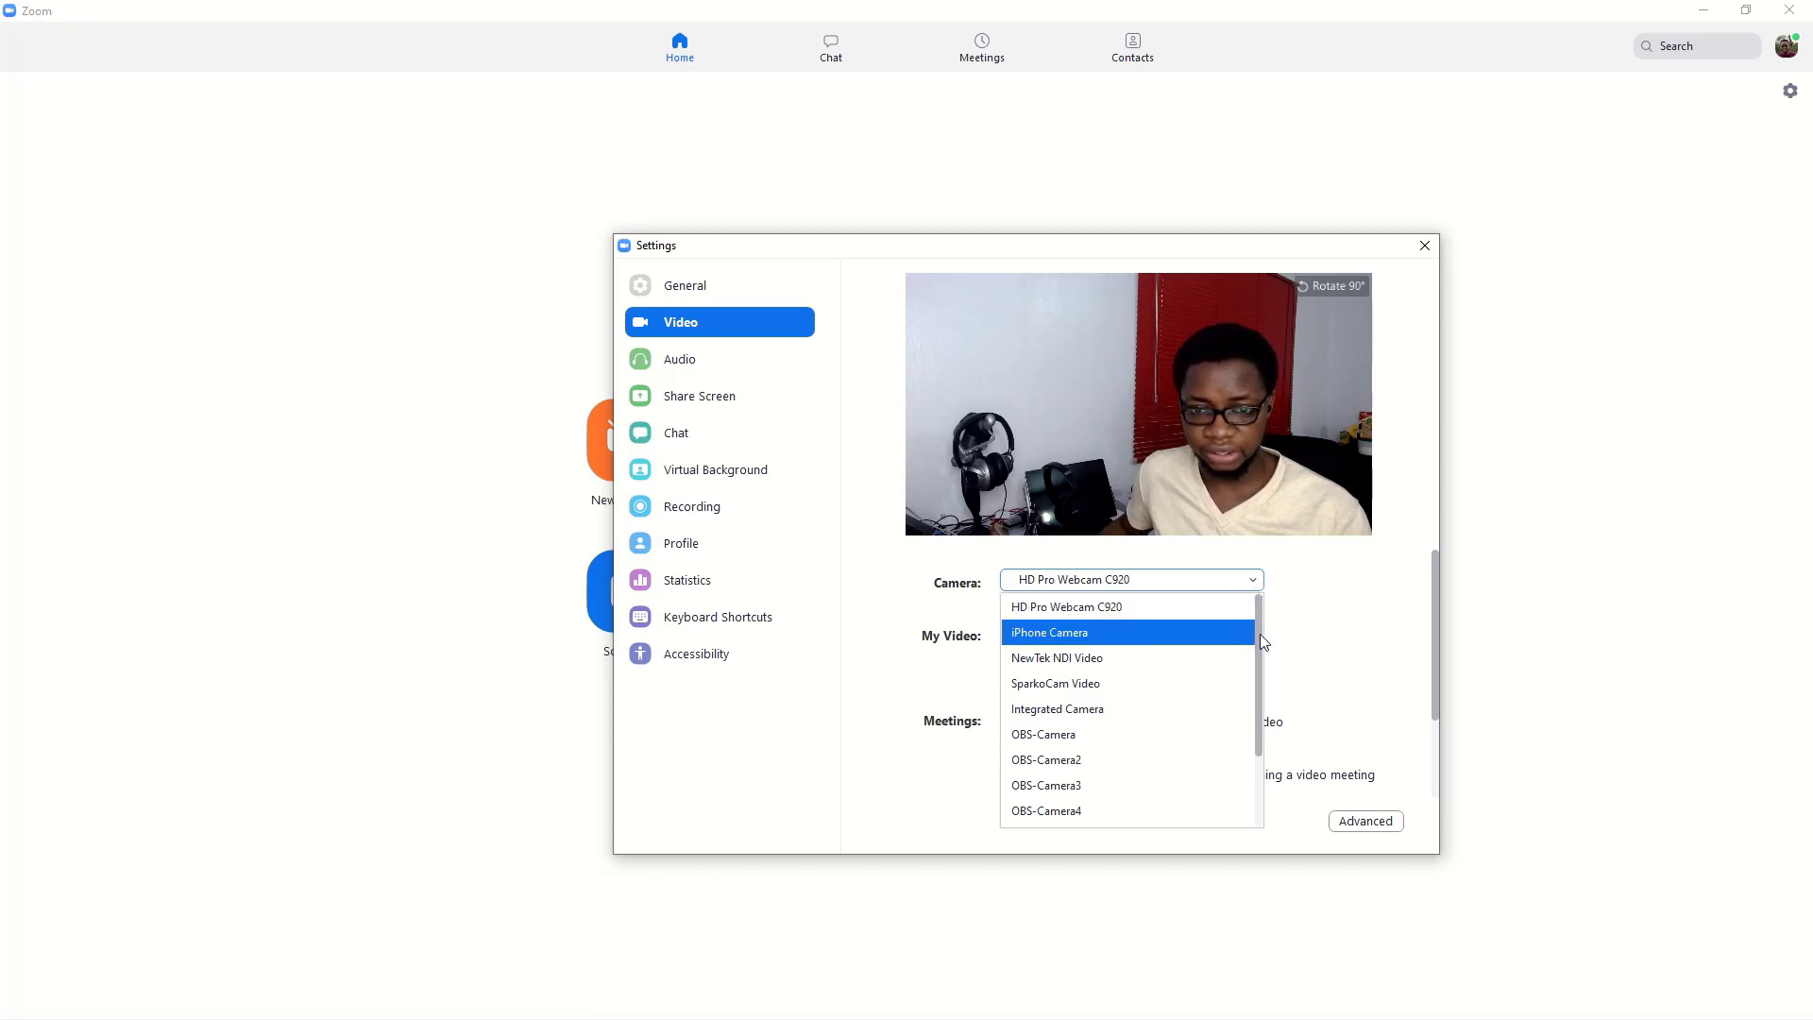
pyautogui.moveTo(1260, 632); pyautogui.dragTo(1266, 789)
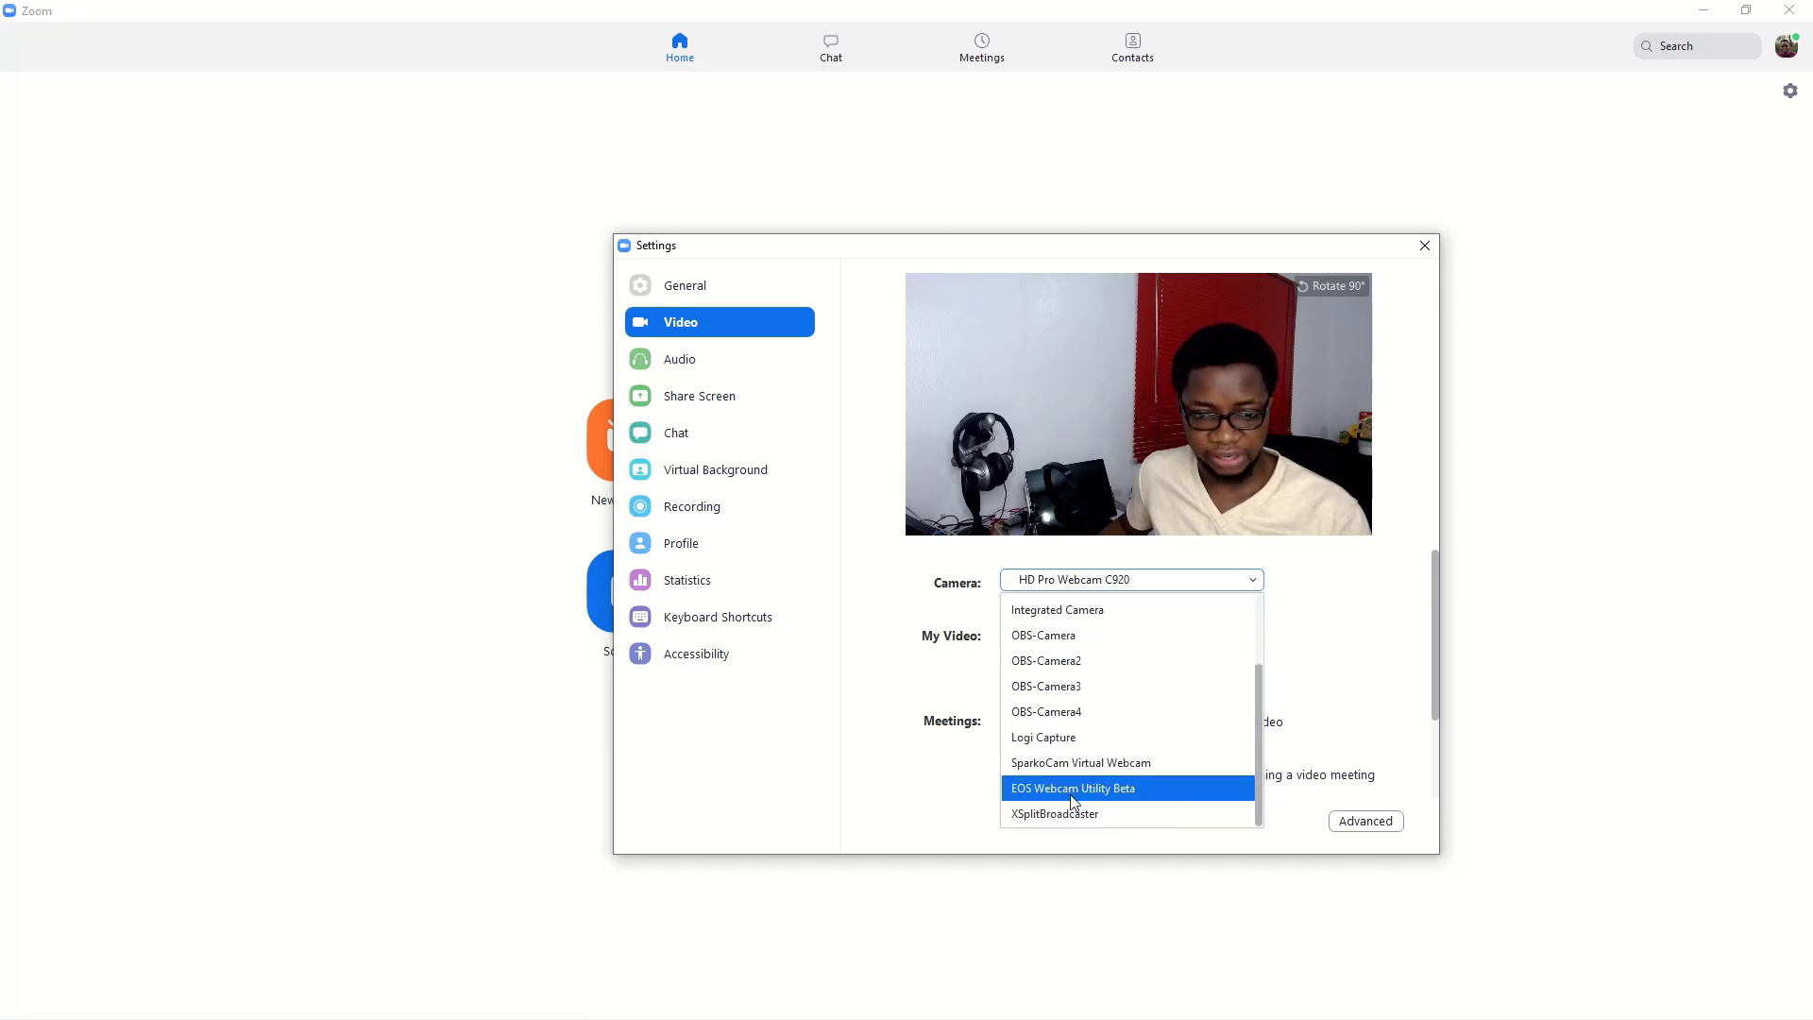
pyautogui.click(1136, 797)
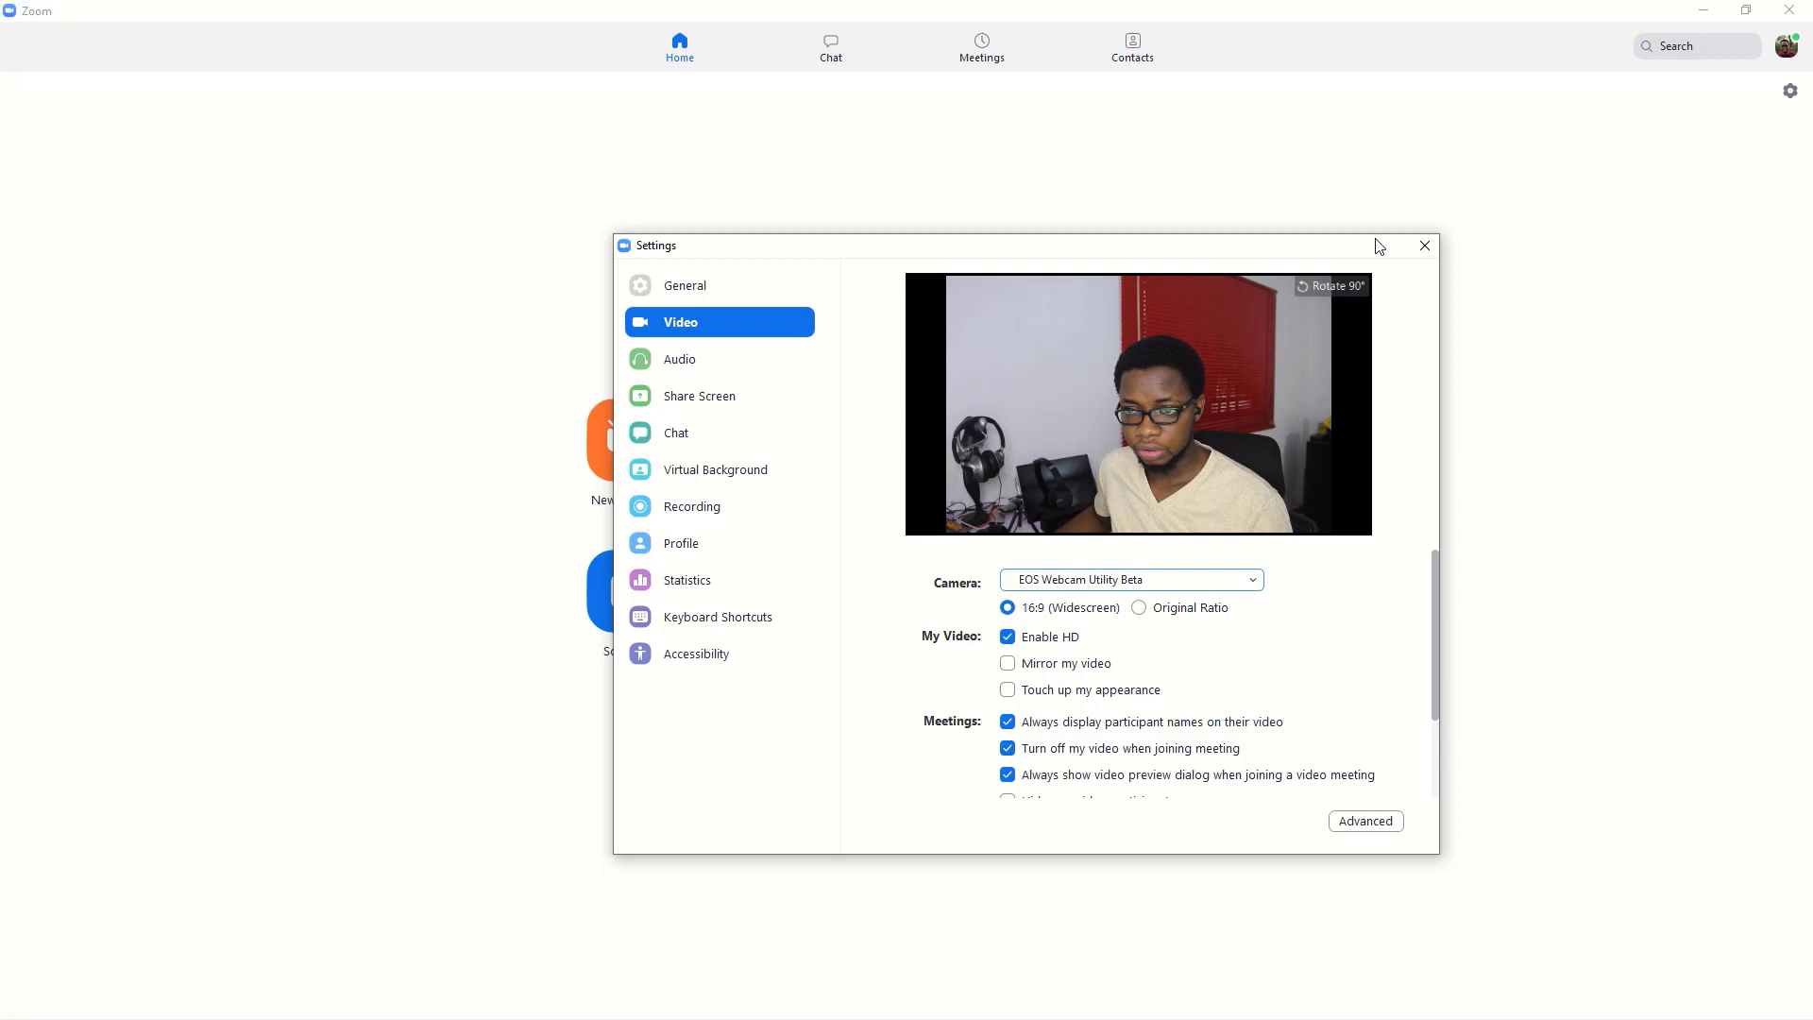
pyautogui.click(1425, 245)
# Close Zoom and open Skype's Audio & Video settings.
pyautogui.click(1790, 10)
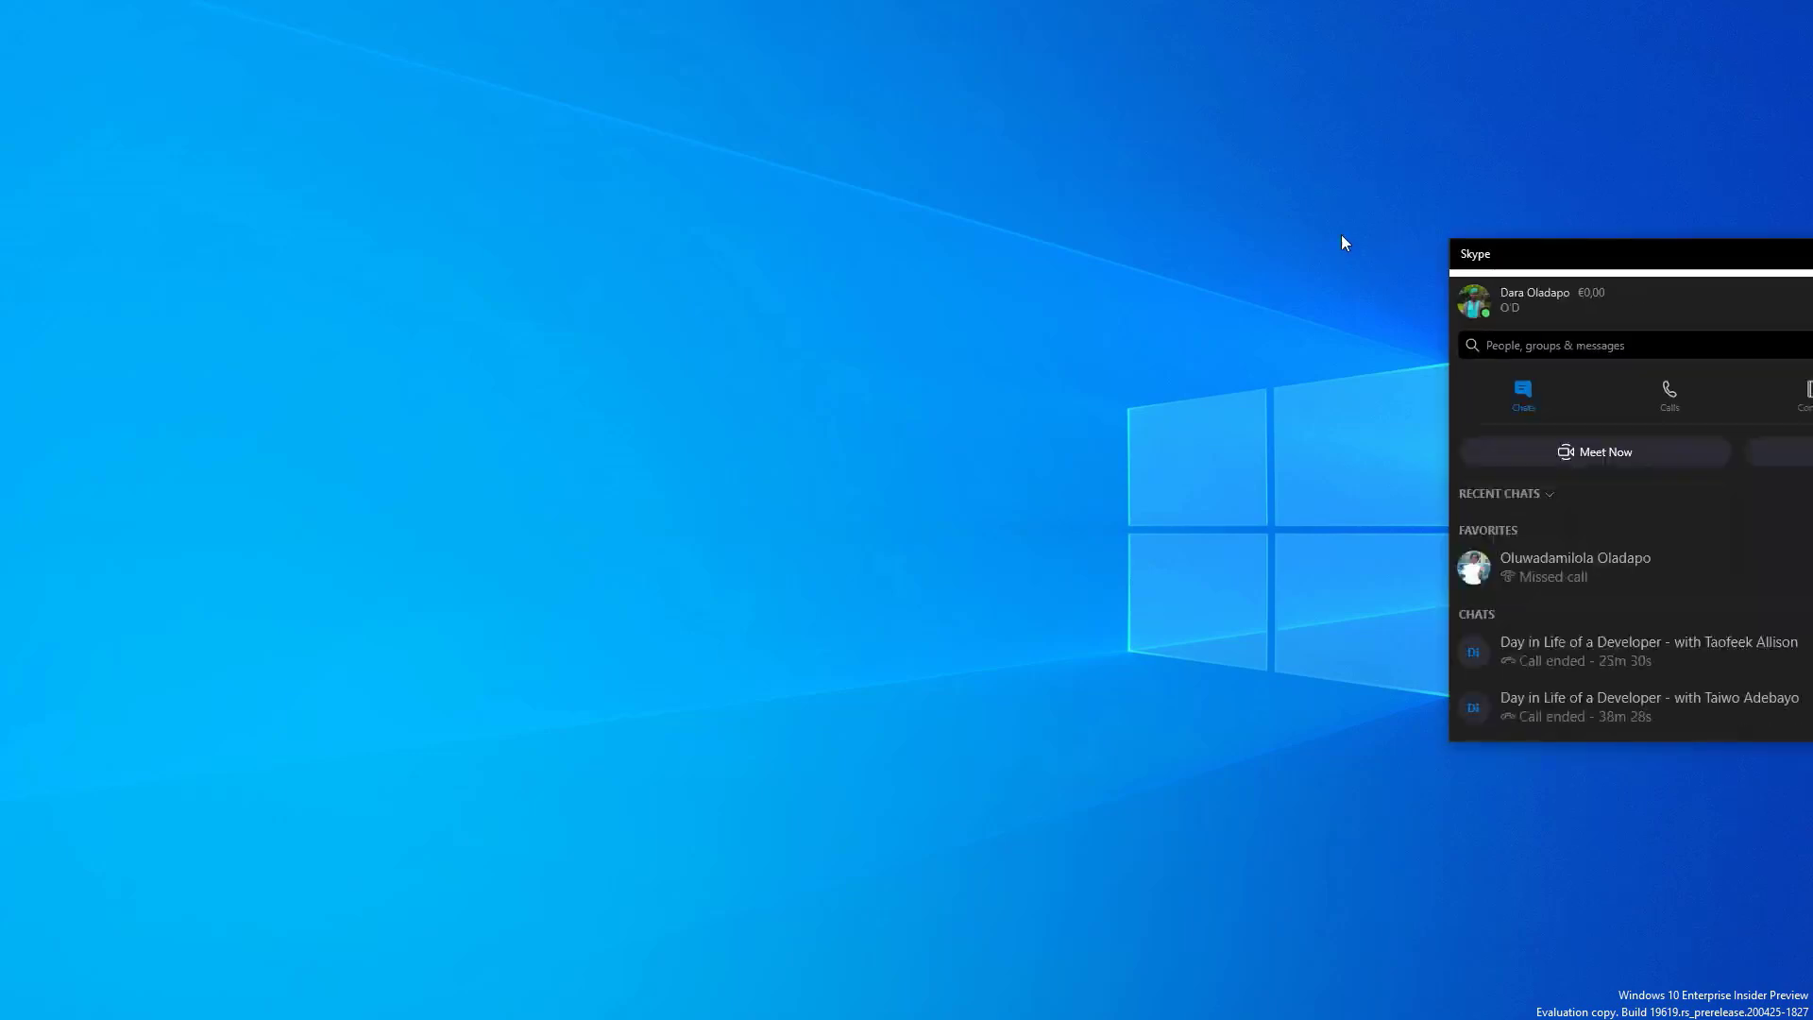
pyautogui.moveTo(1345, 243); pyautogui.dragTo(616, 218)
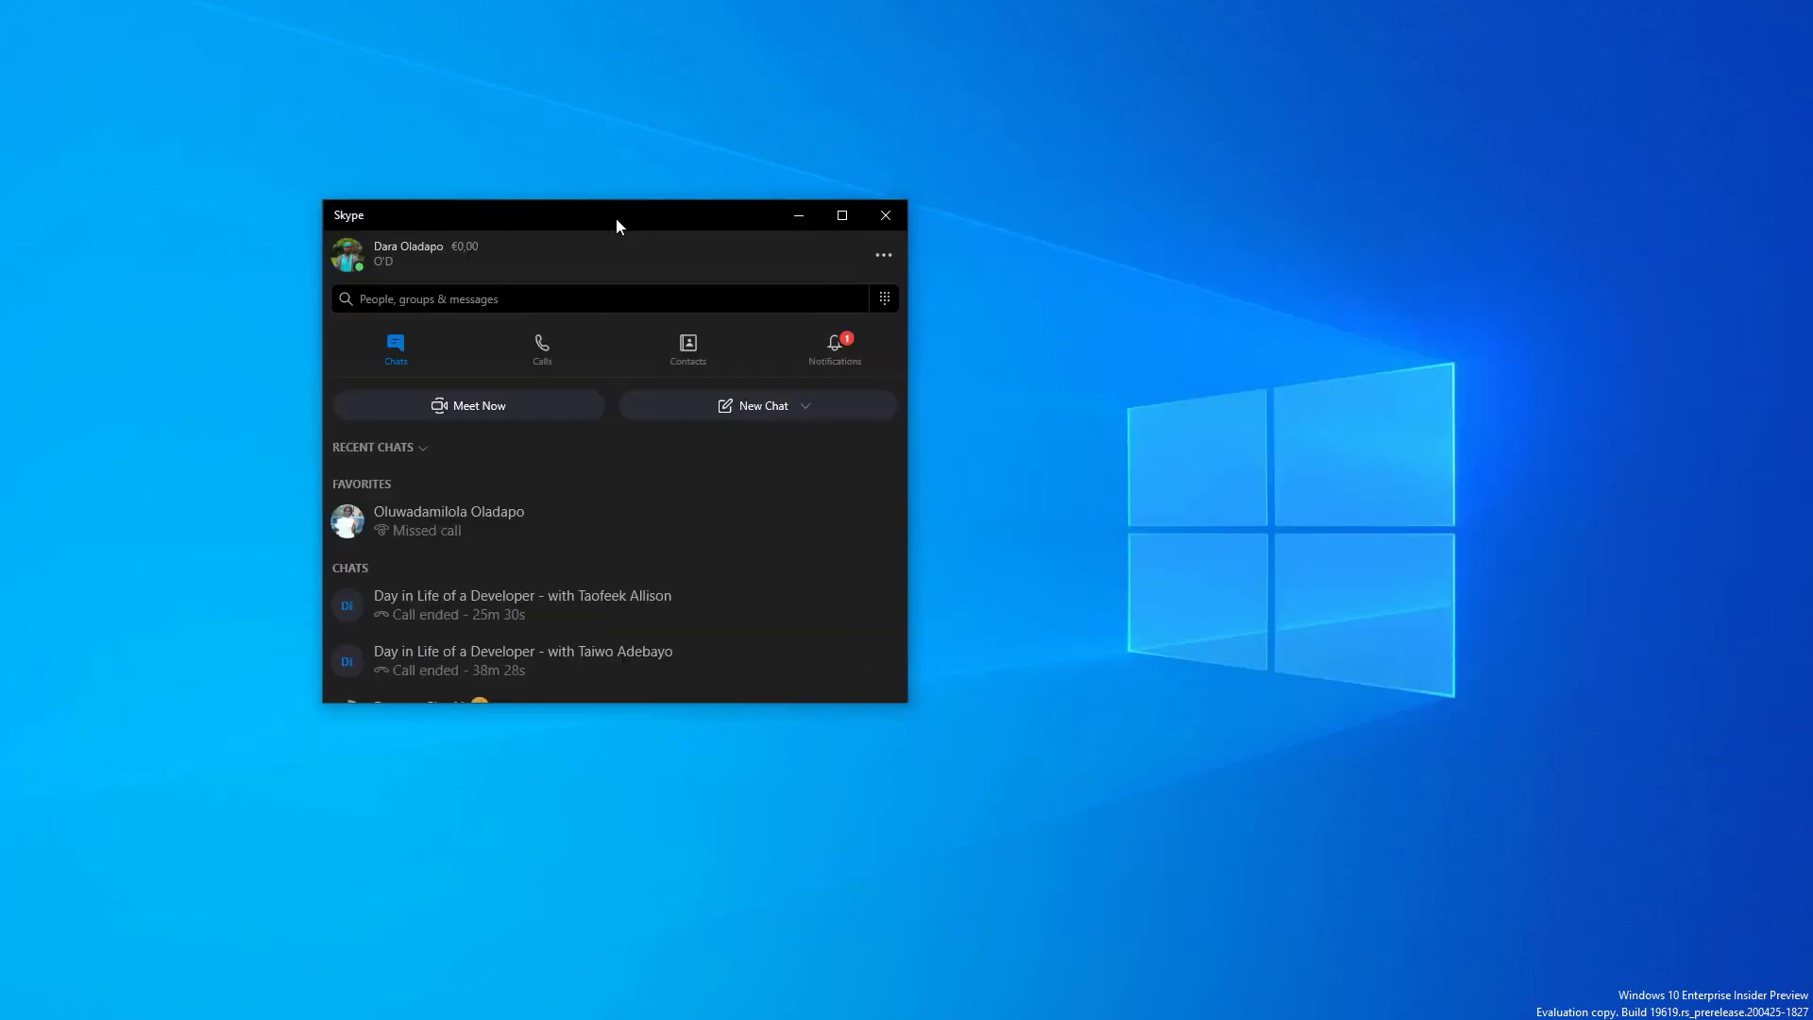
pyautogui.click(886, 259)
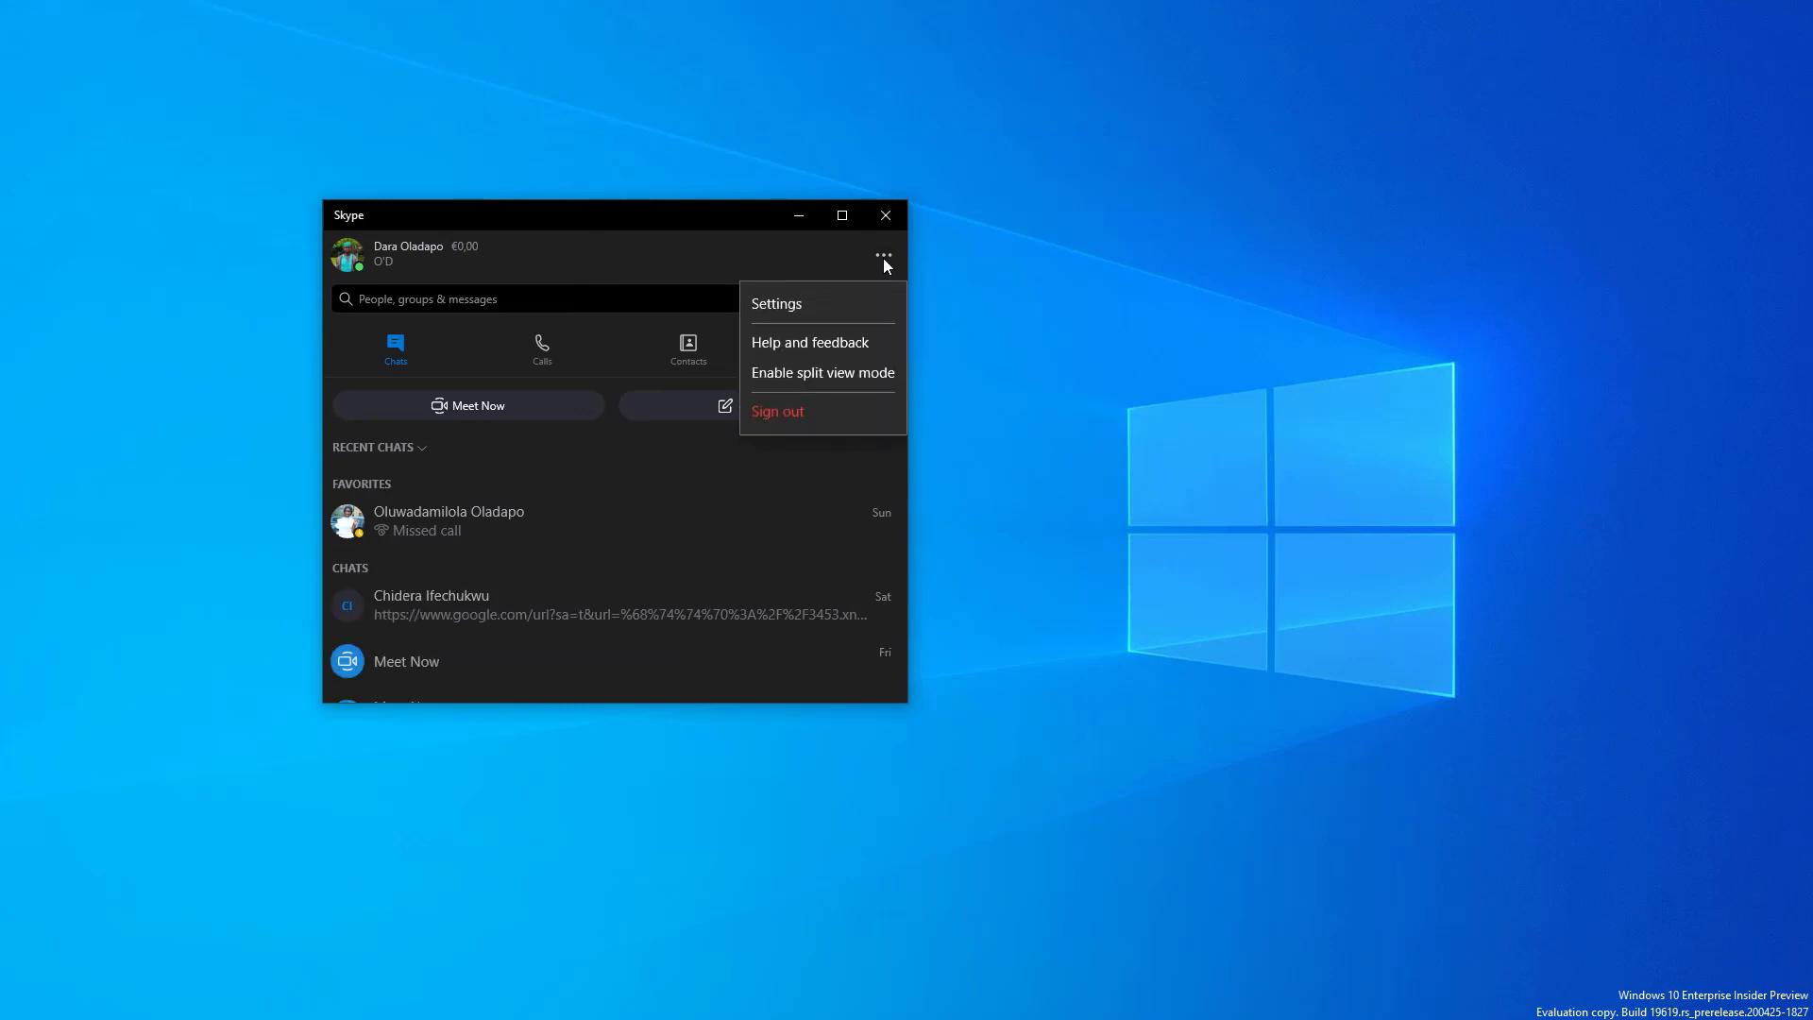
pyautogui.click(763, 305)
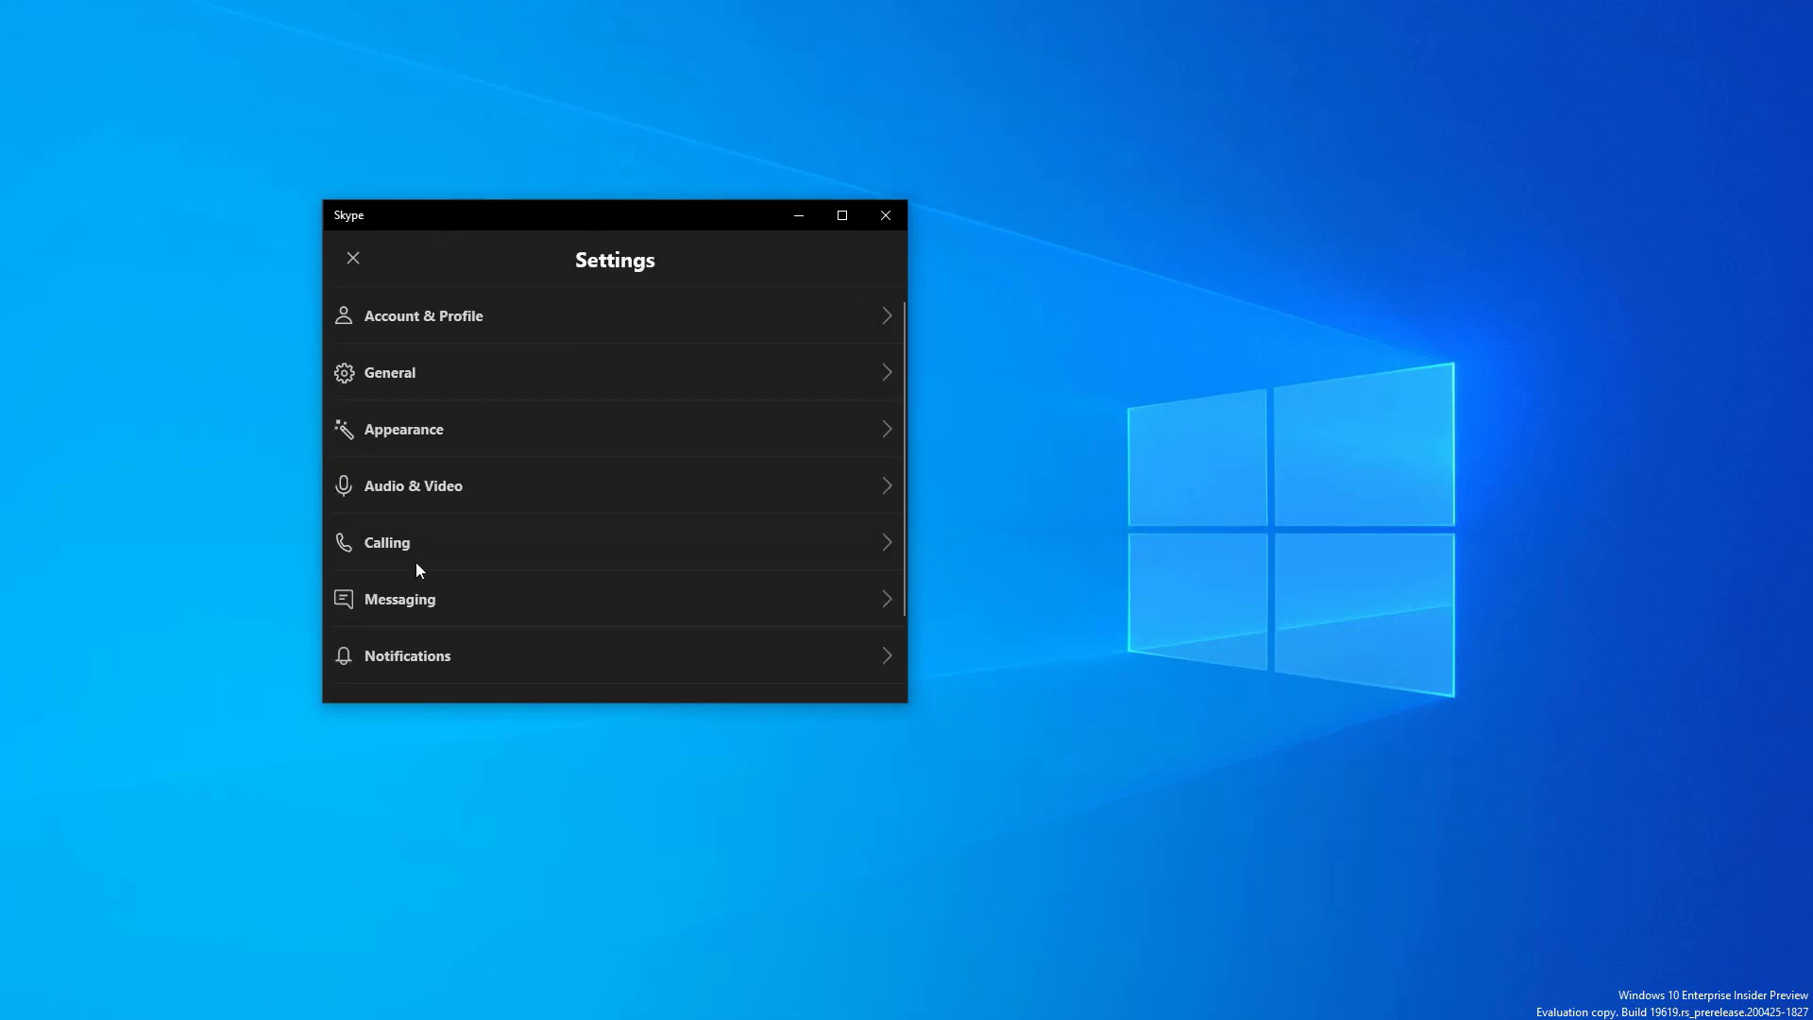
pyautogui.click(408, 488)
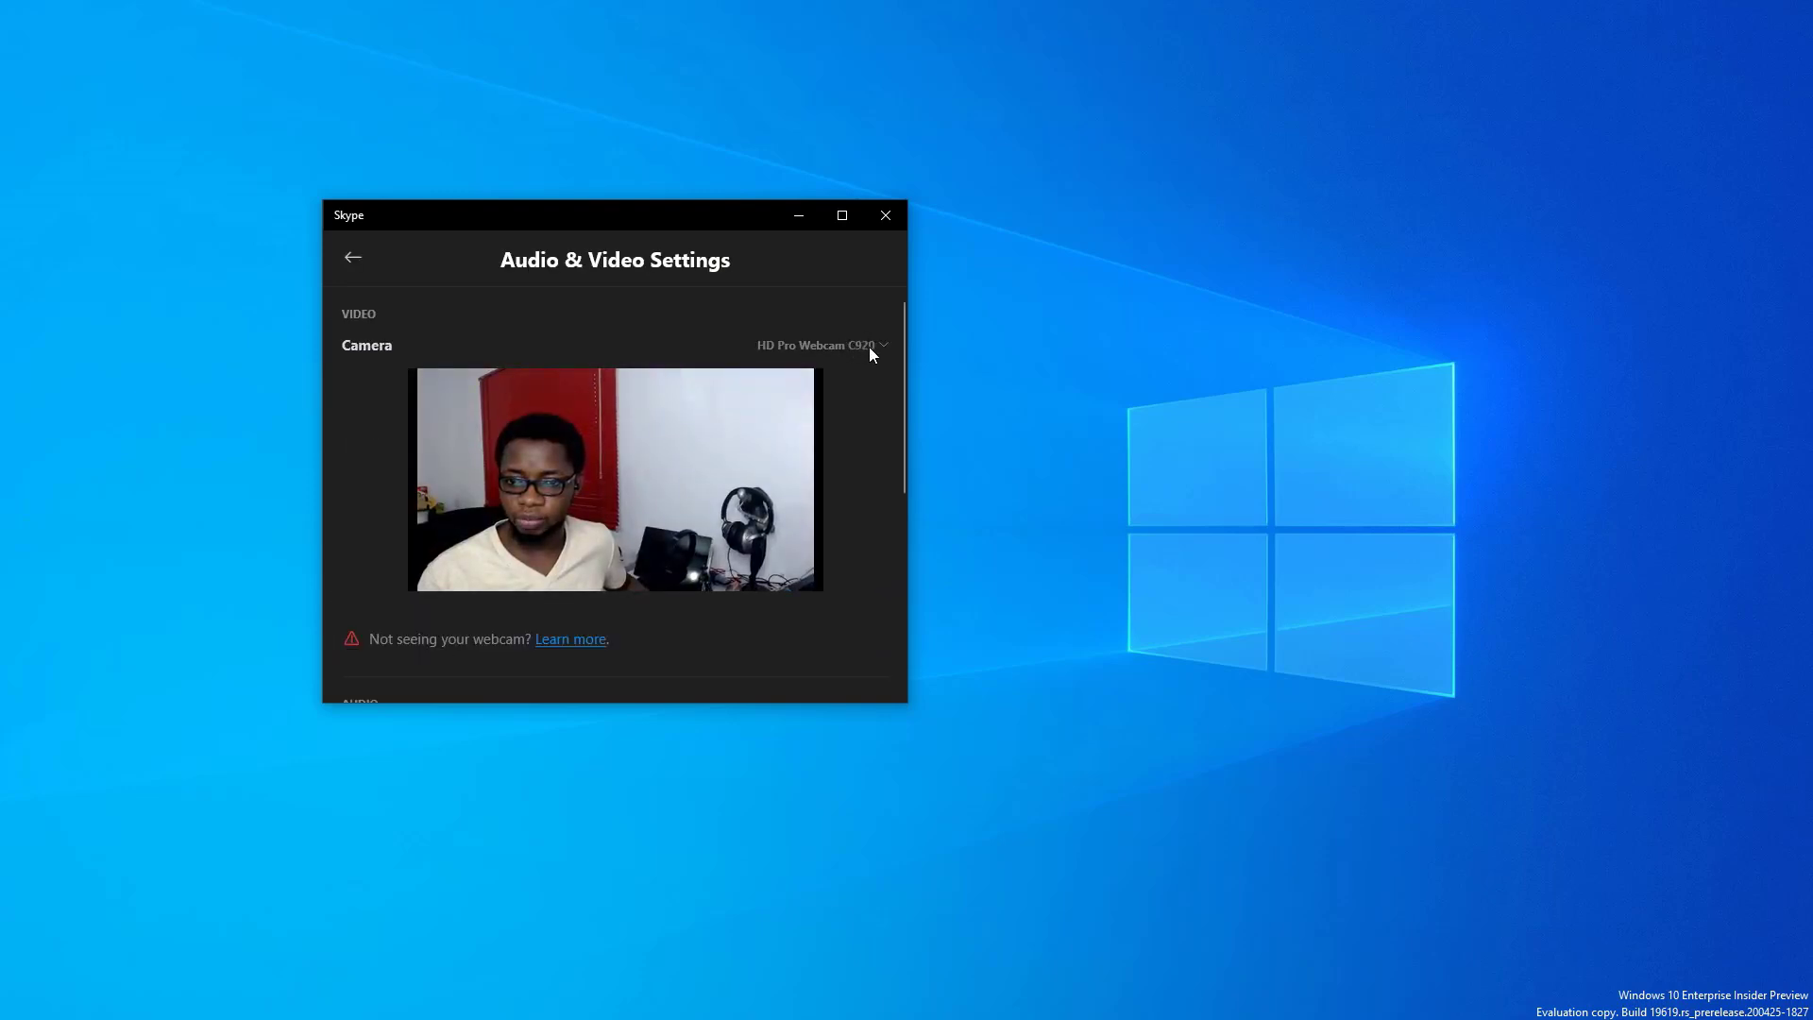
# Review Skype's camera list, keep the C920, and close Skype.
pyautogui.click(869, 345)
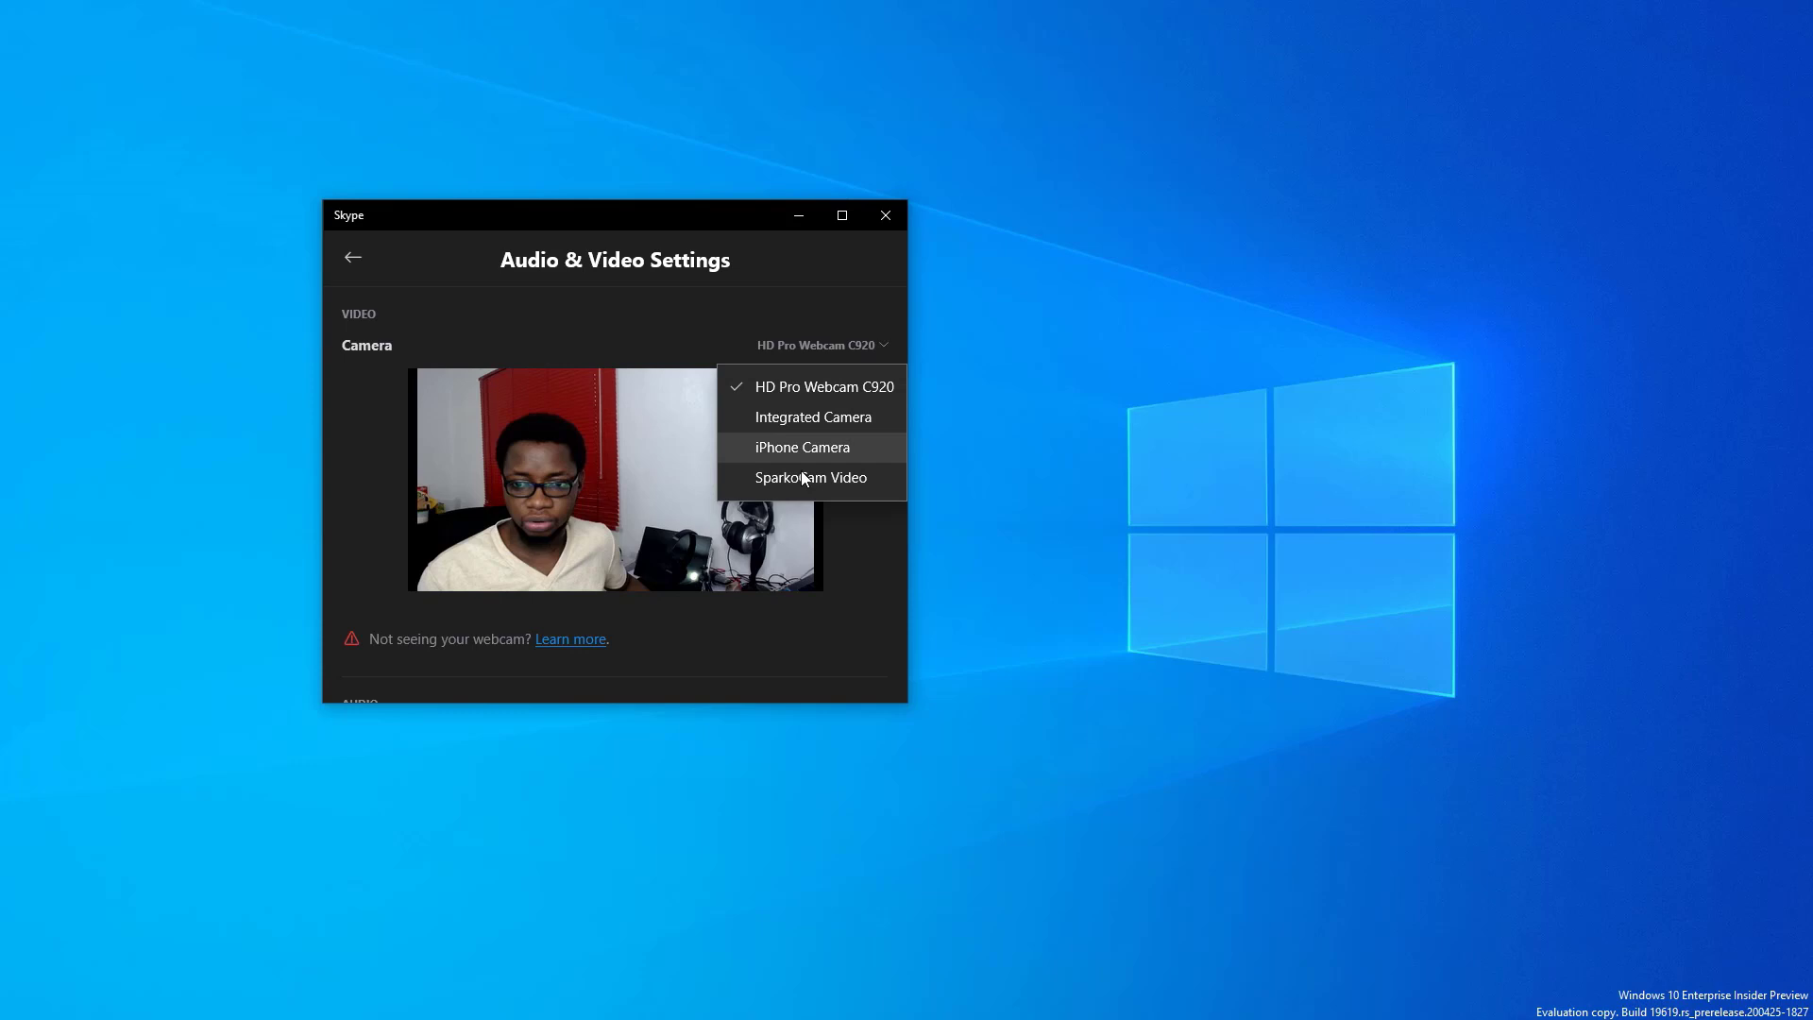
pyautogui.click(875, 288)
pyautogui.click(886, 216)
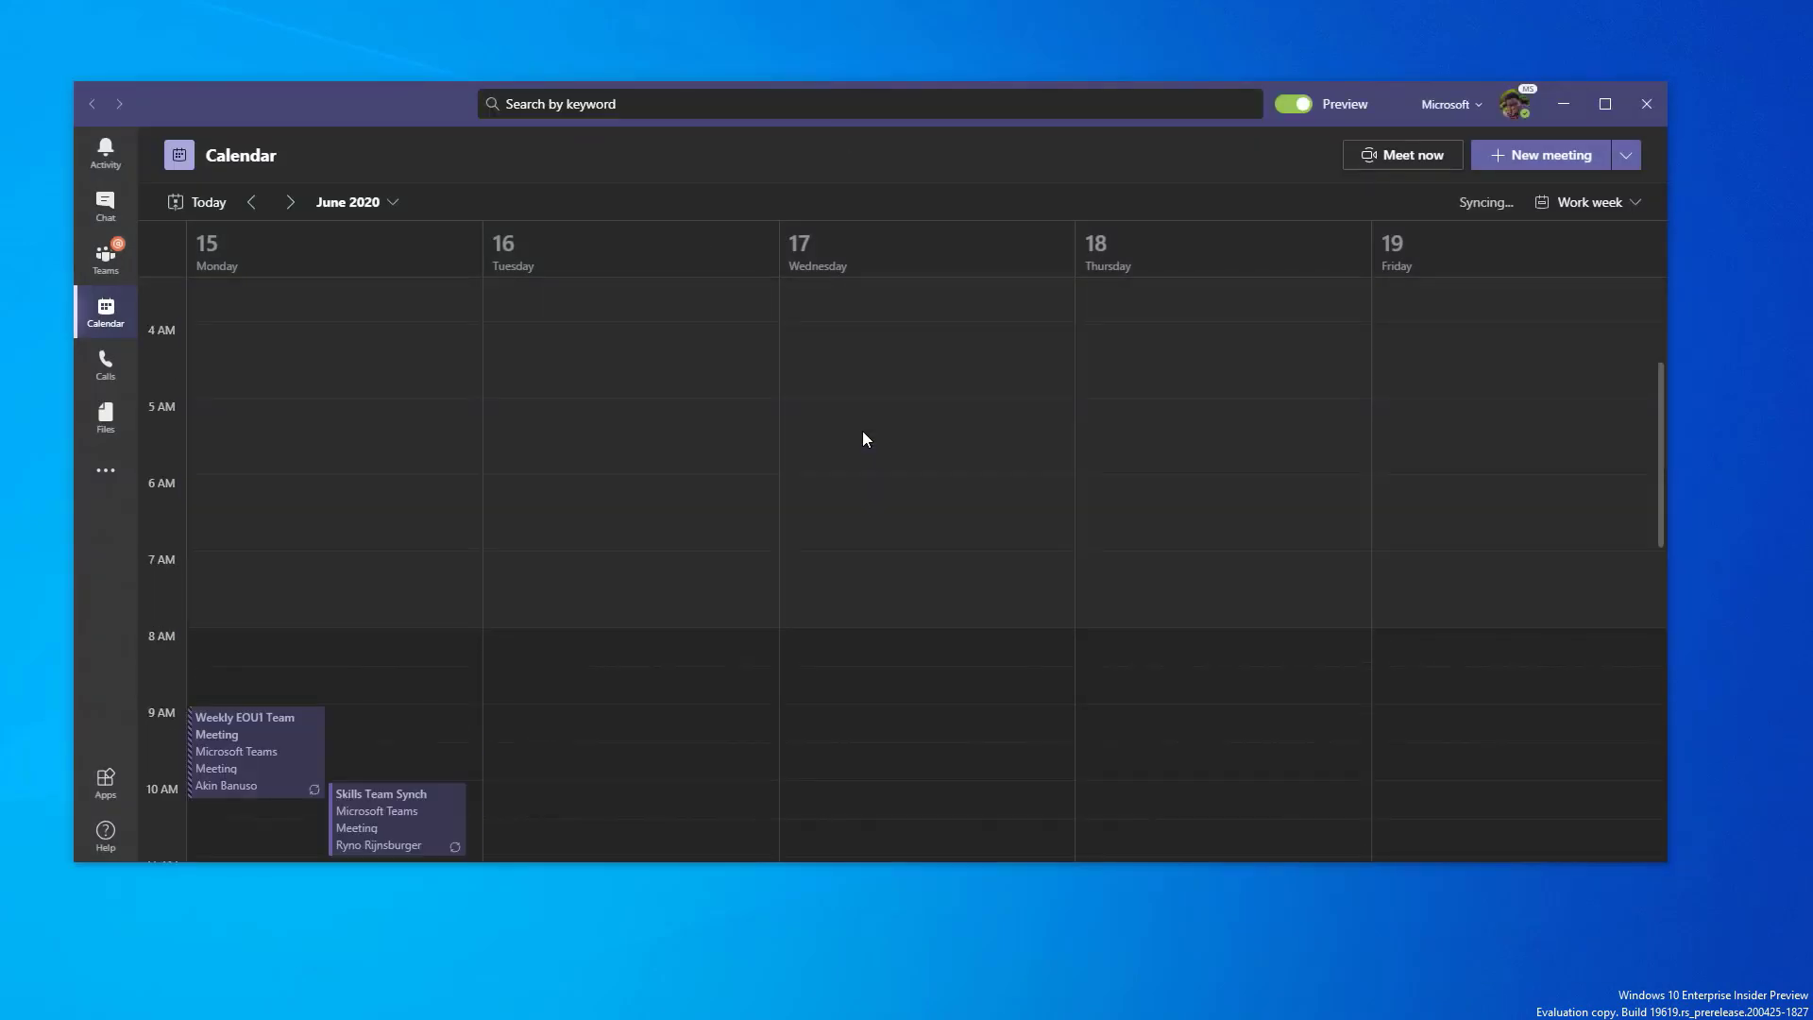
# Open Teams' Devices settings and set the camera to SparkoCam Virtual Webcam.
pyautogui.click(1515, 104)
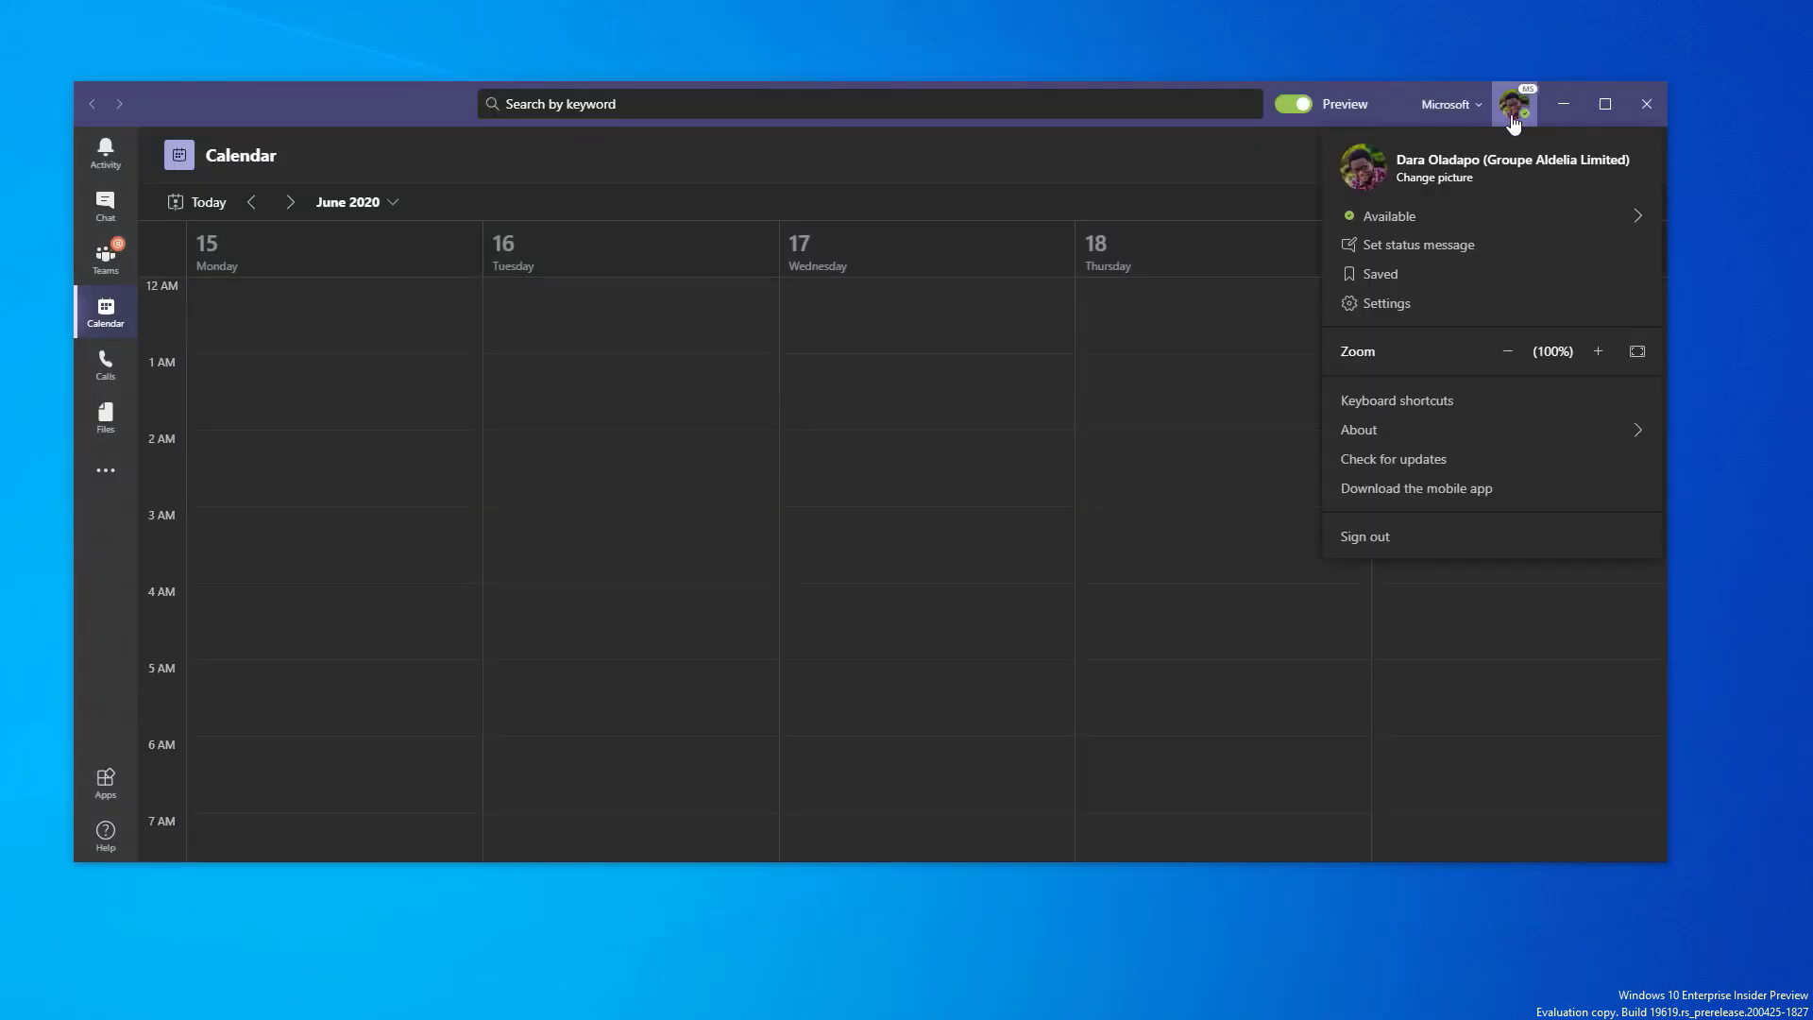
pyautogui.click(1390, 303)
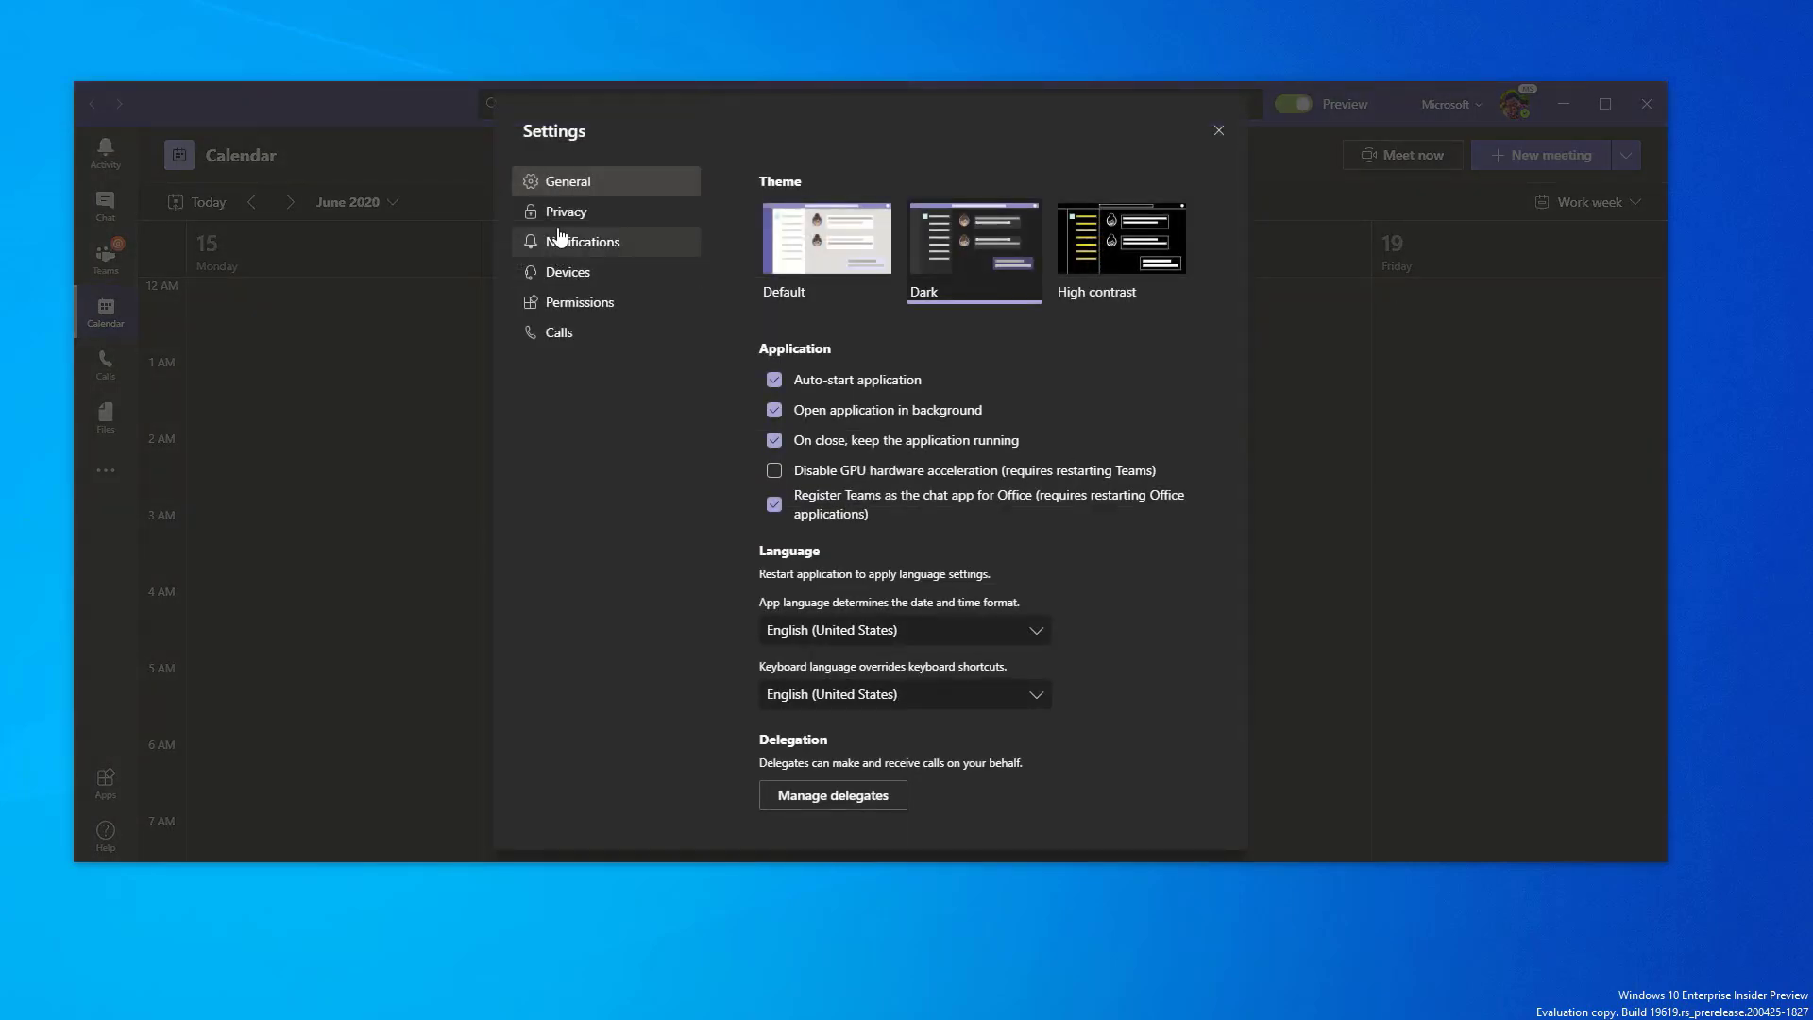
pyautogui.click(555, 275)
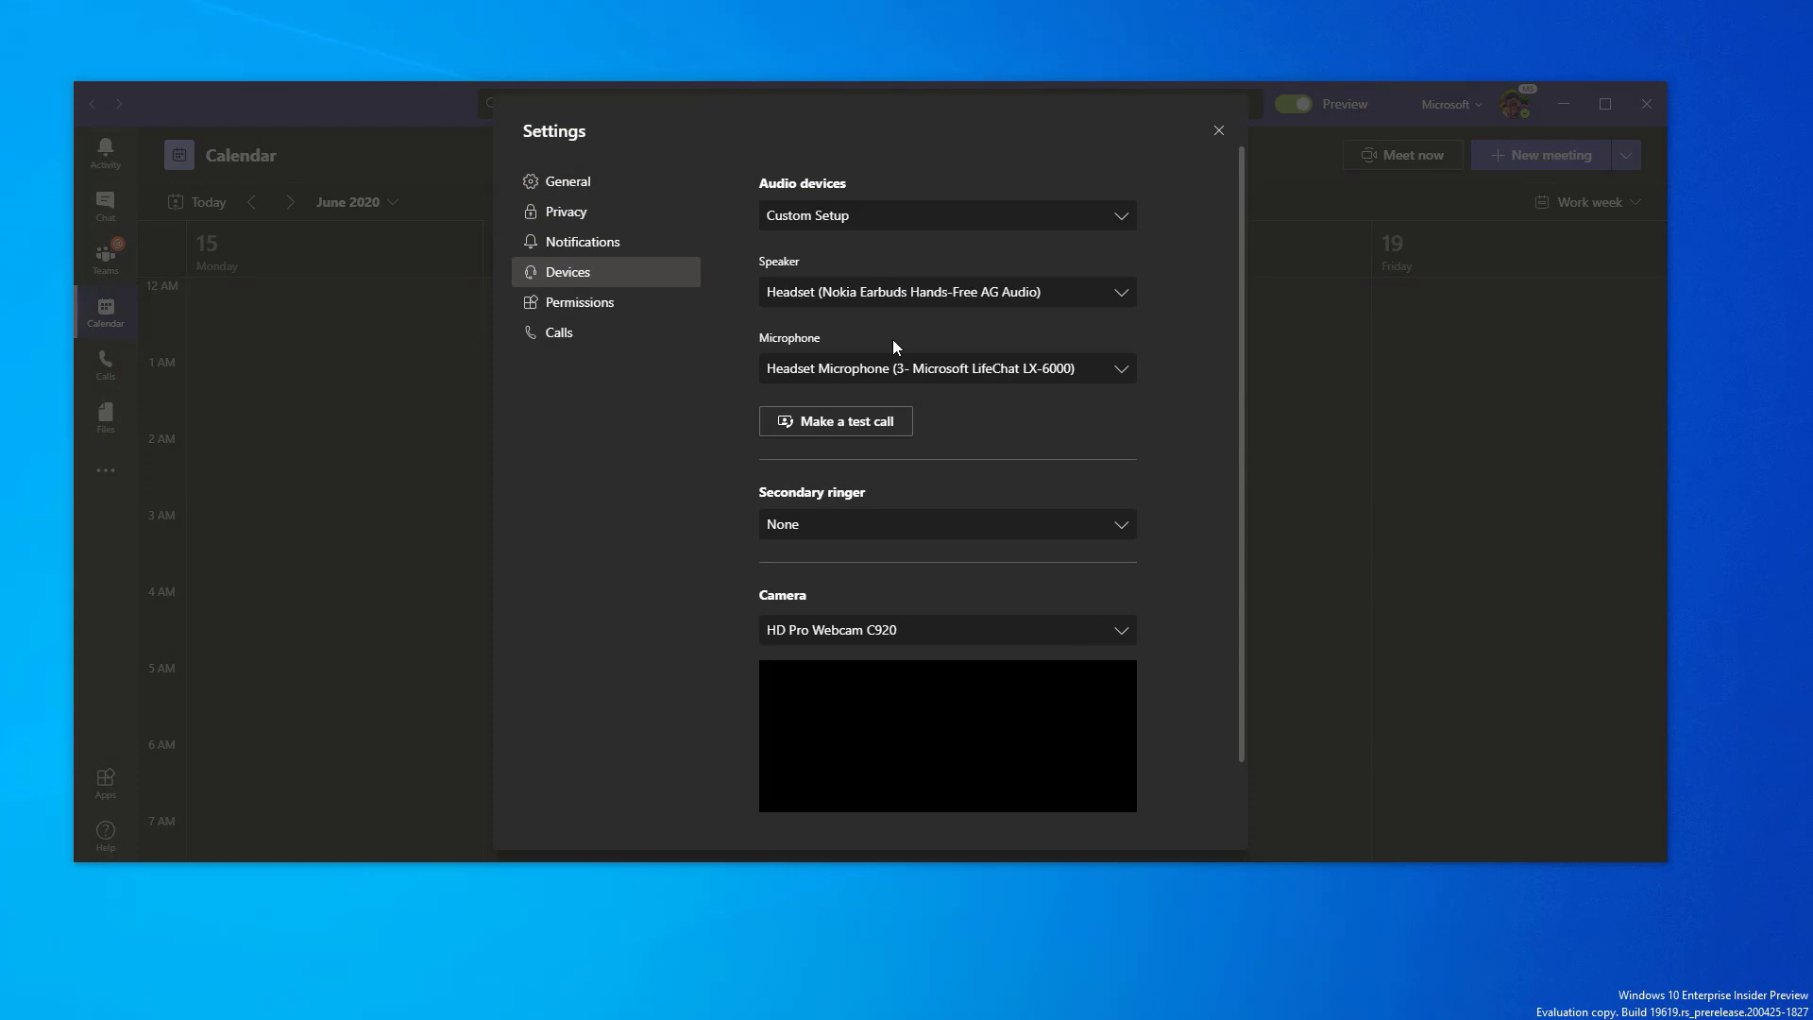
pyautogui.scroll(-1, 1198, 587)
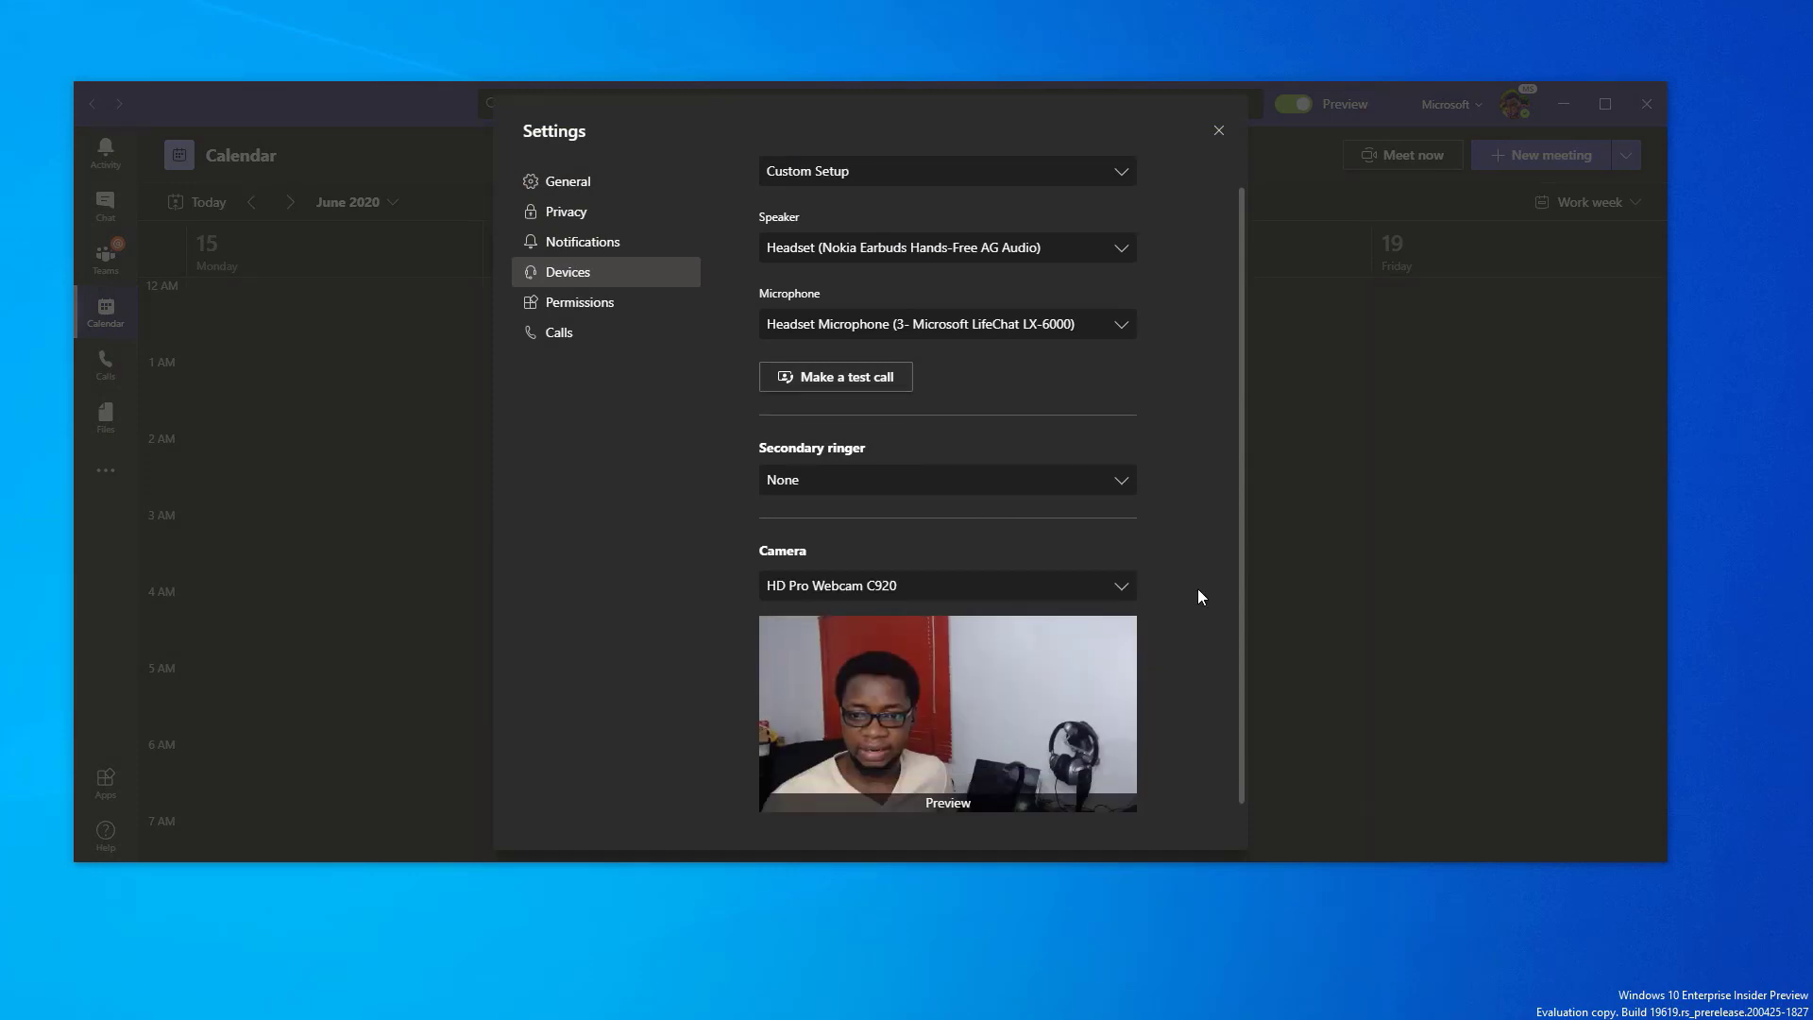
pyautogui.click(1124, 590)
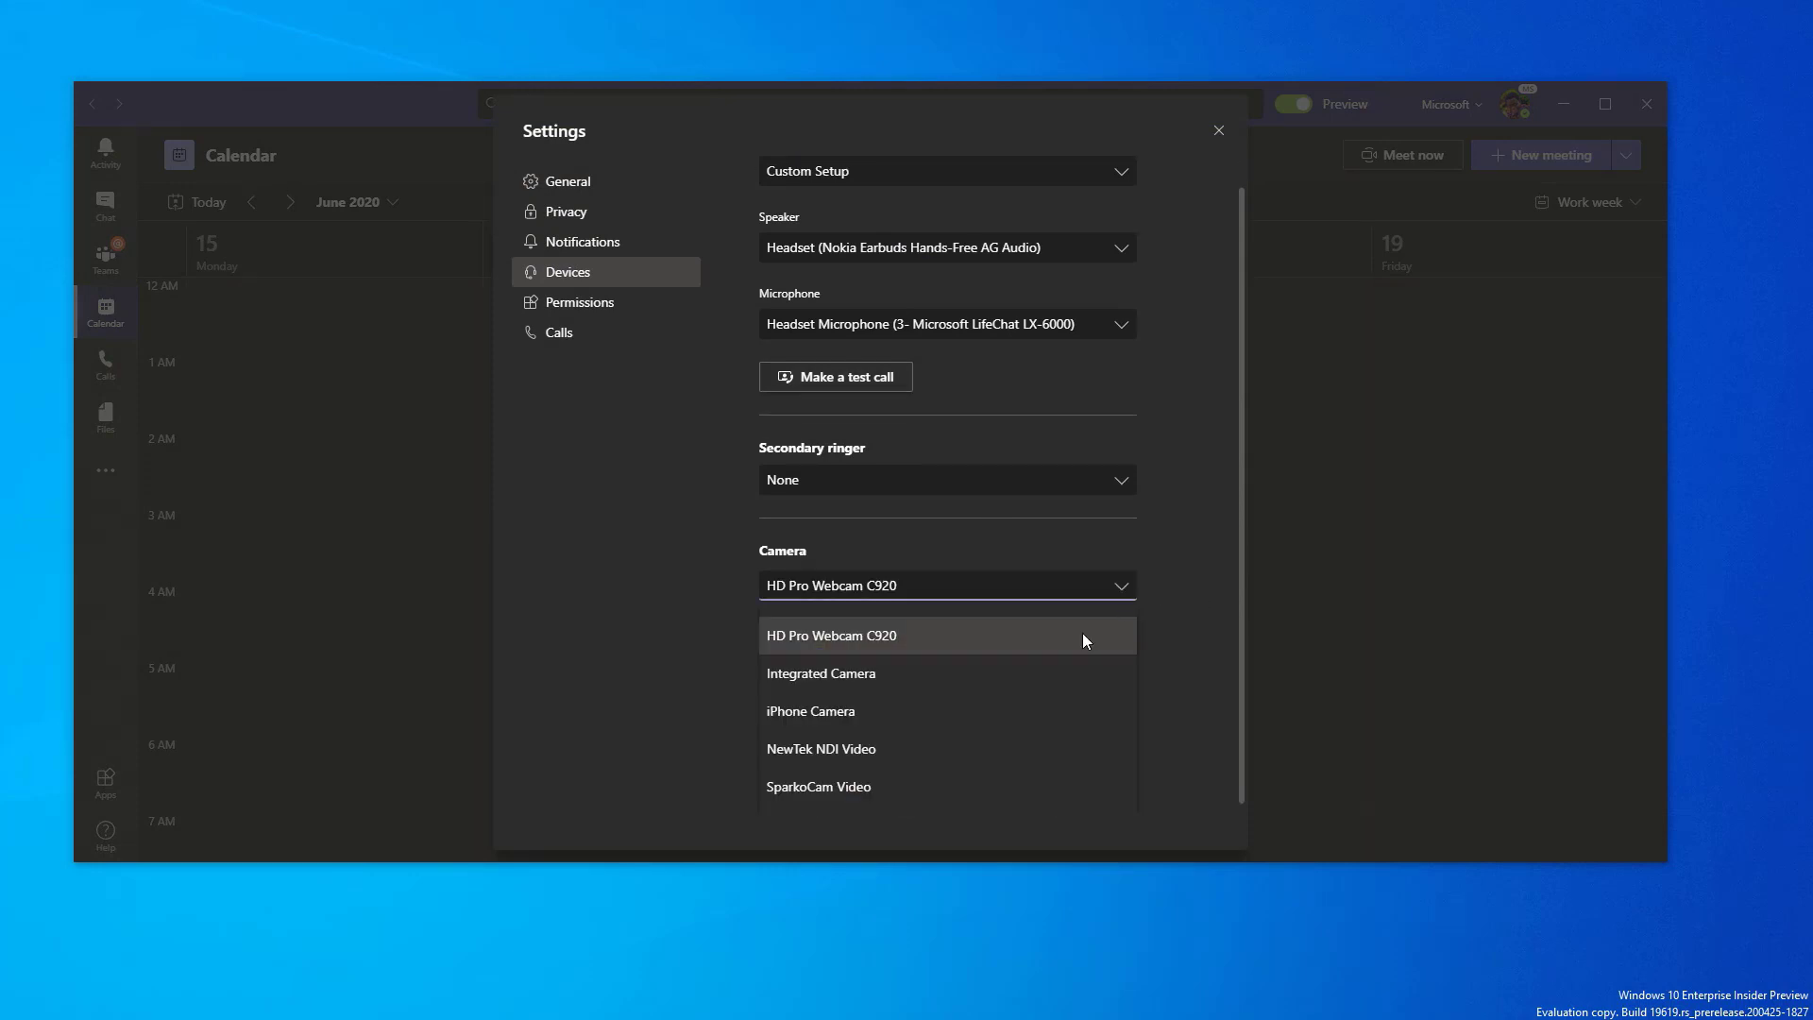
pyautogui.scroll(-3, 1079, 665)
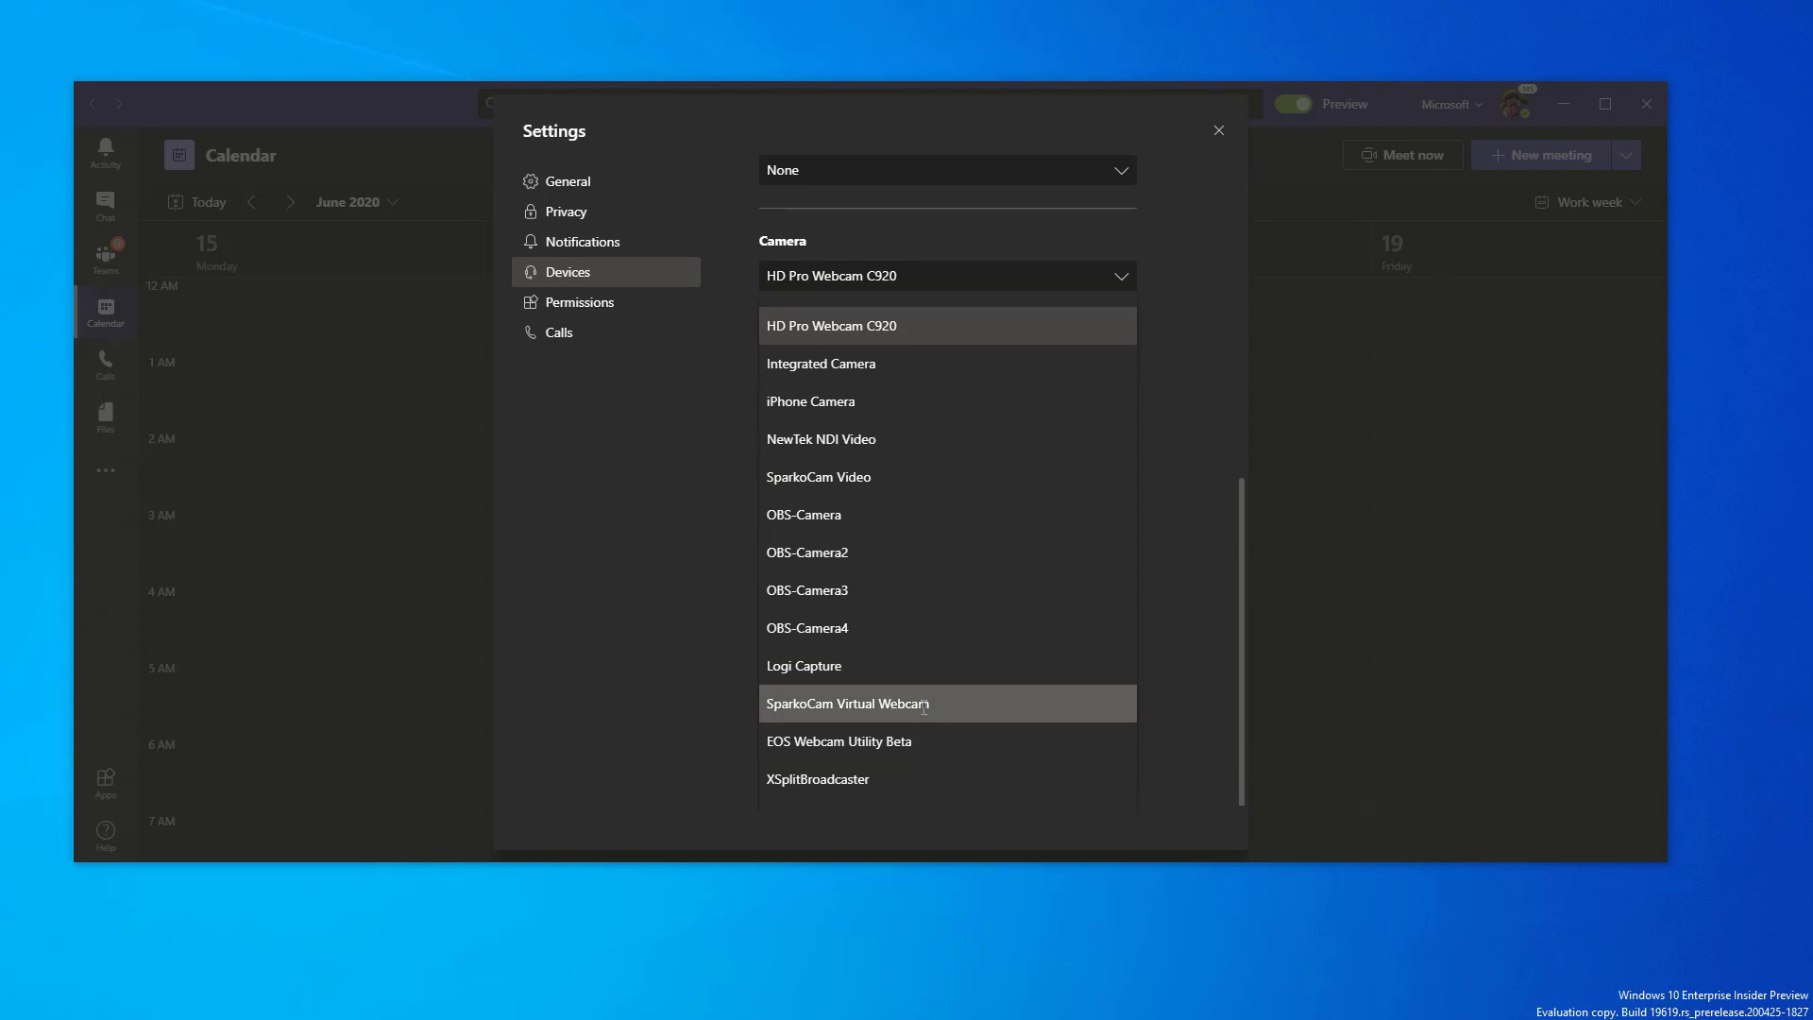
pyautogui.click(923, 704)
# Preview EOS Webcam Utility Beta, then revert the camera to HD Pro Webcam C920 and close settings.
pyautogui.click(1048, 590)
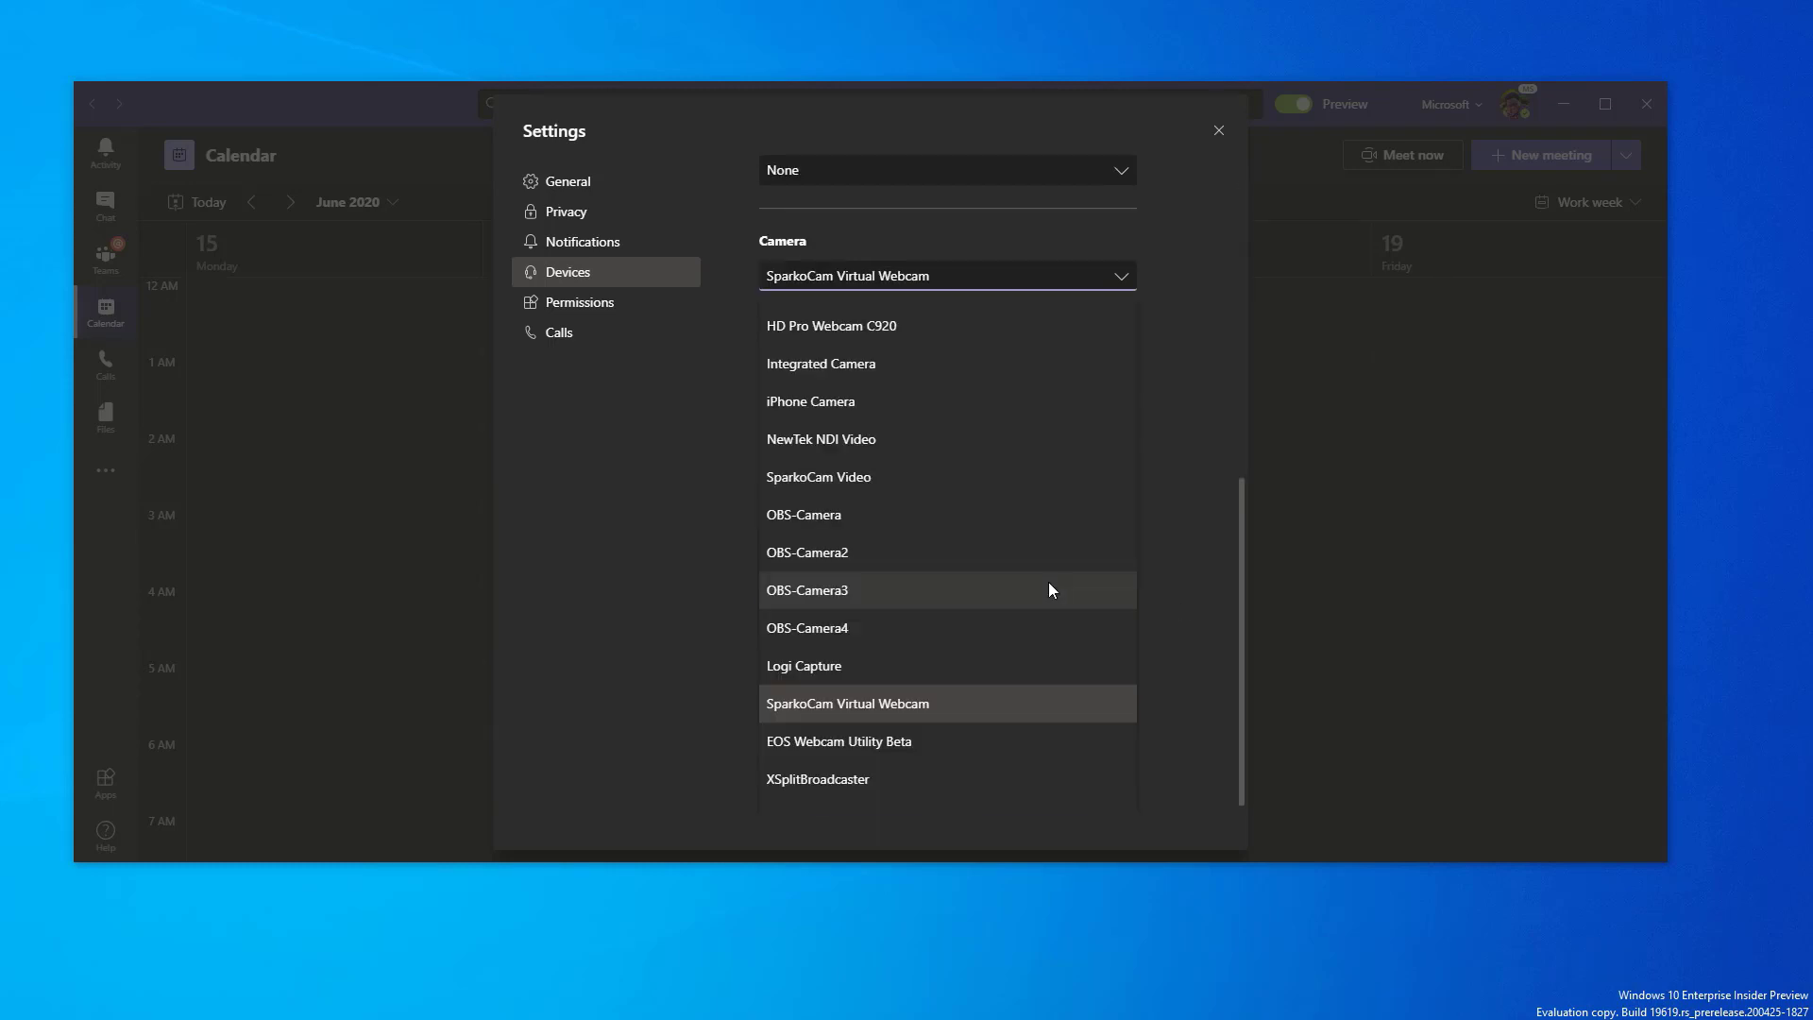
pyautogui.click(871, 741)
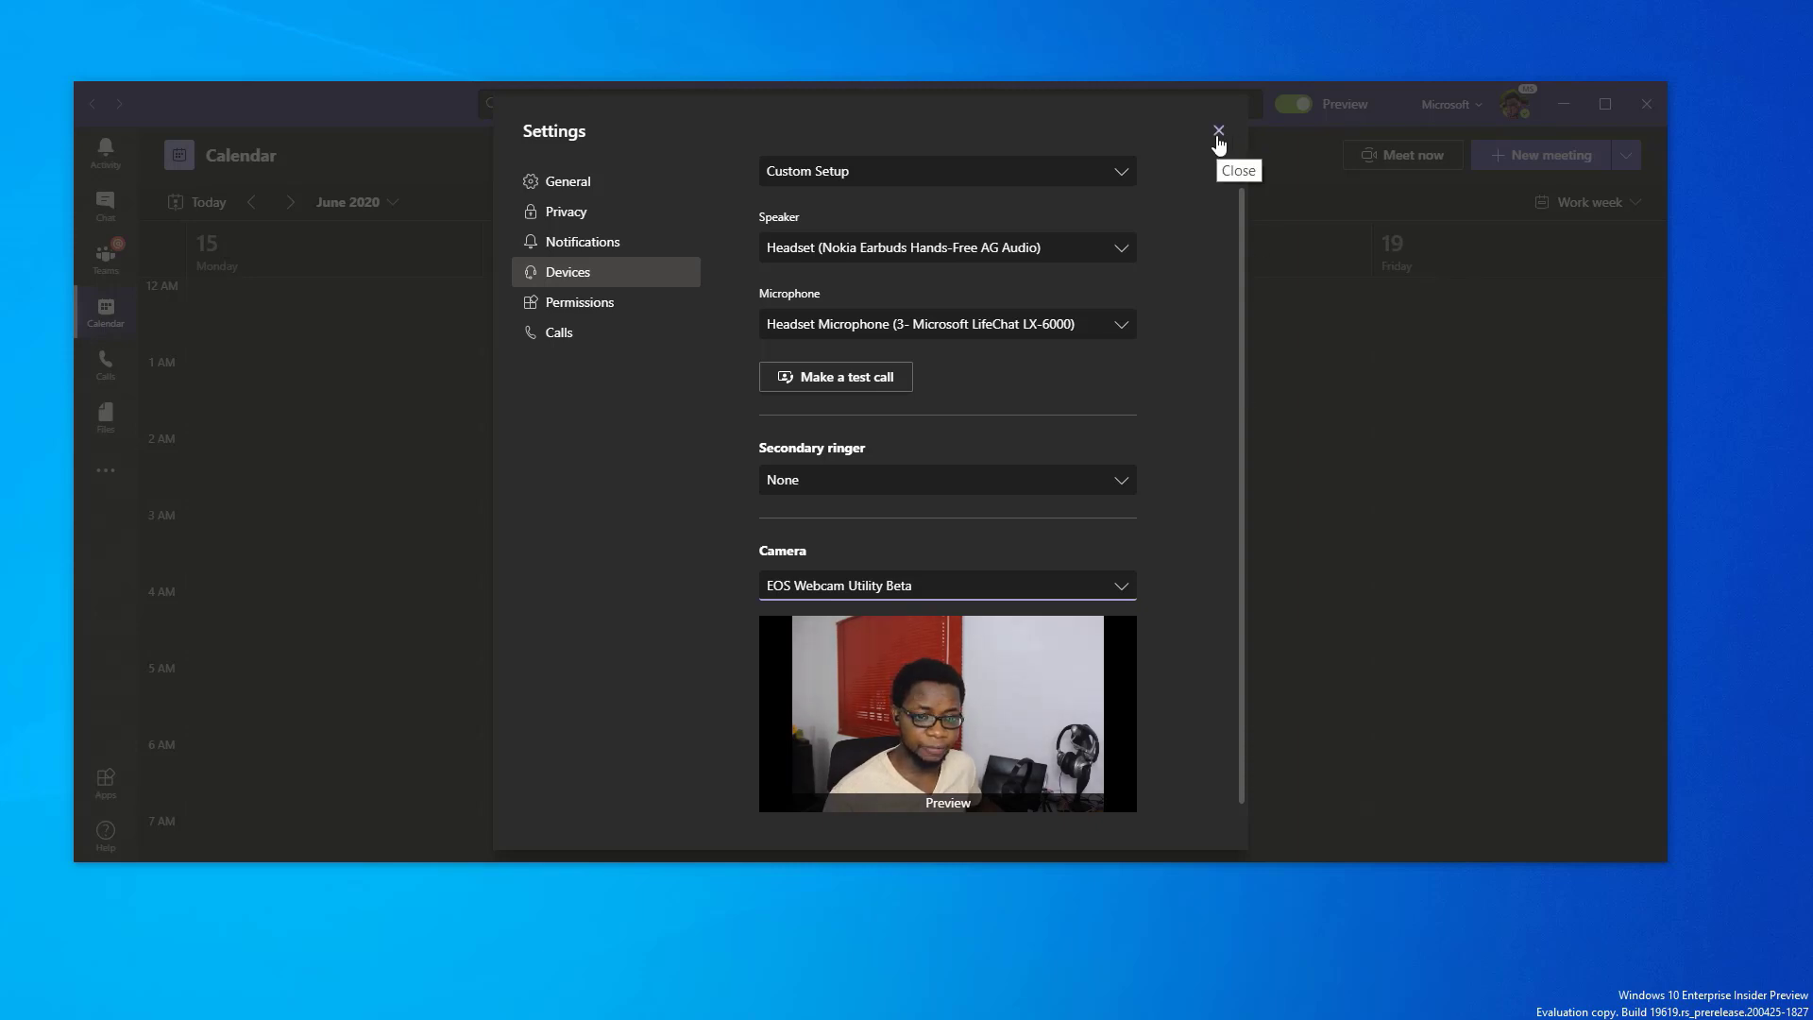
pyautogui.click(1111, 590)
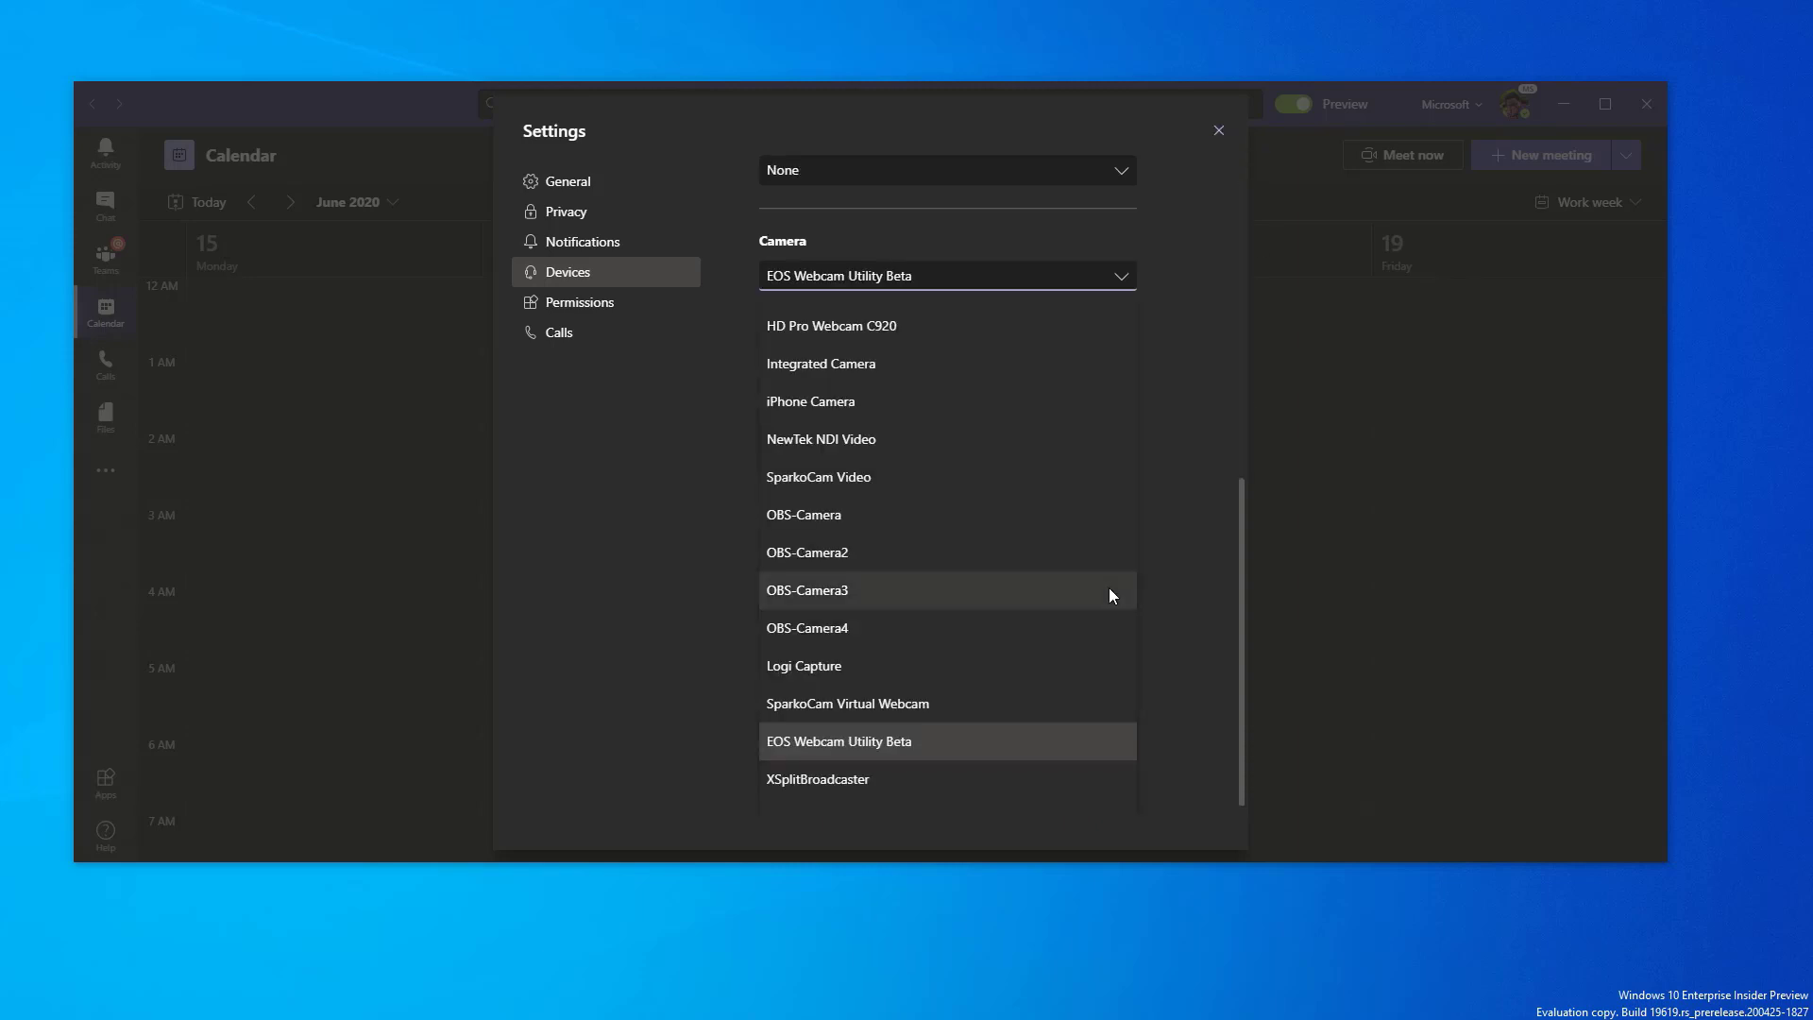
pyautogui.click(966, 331)
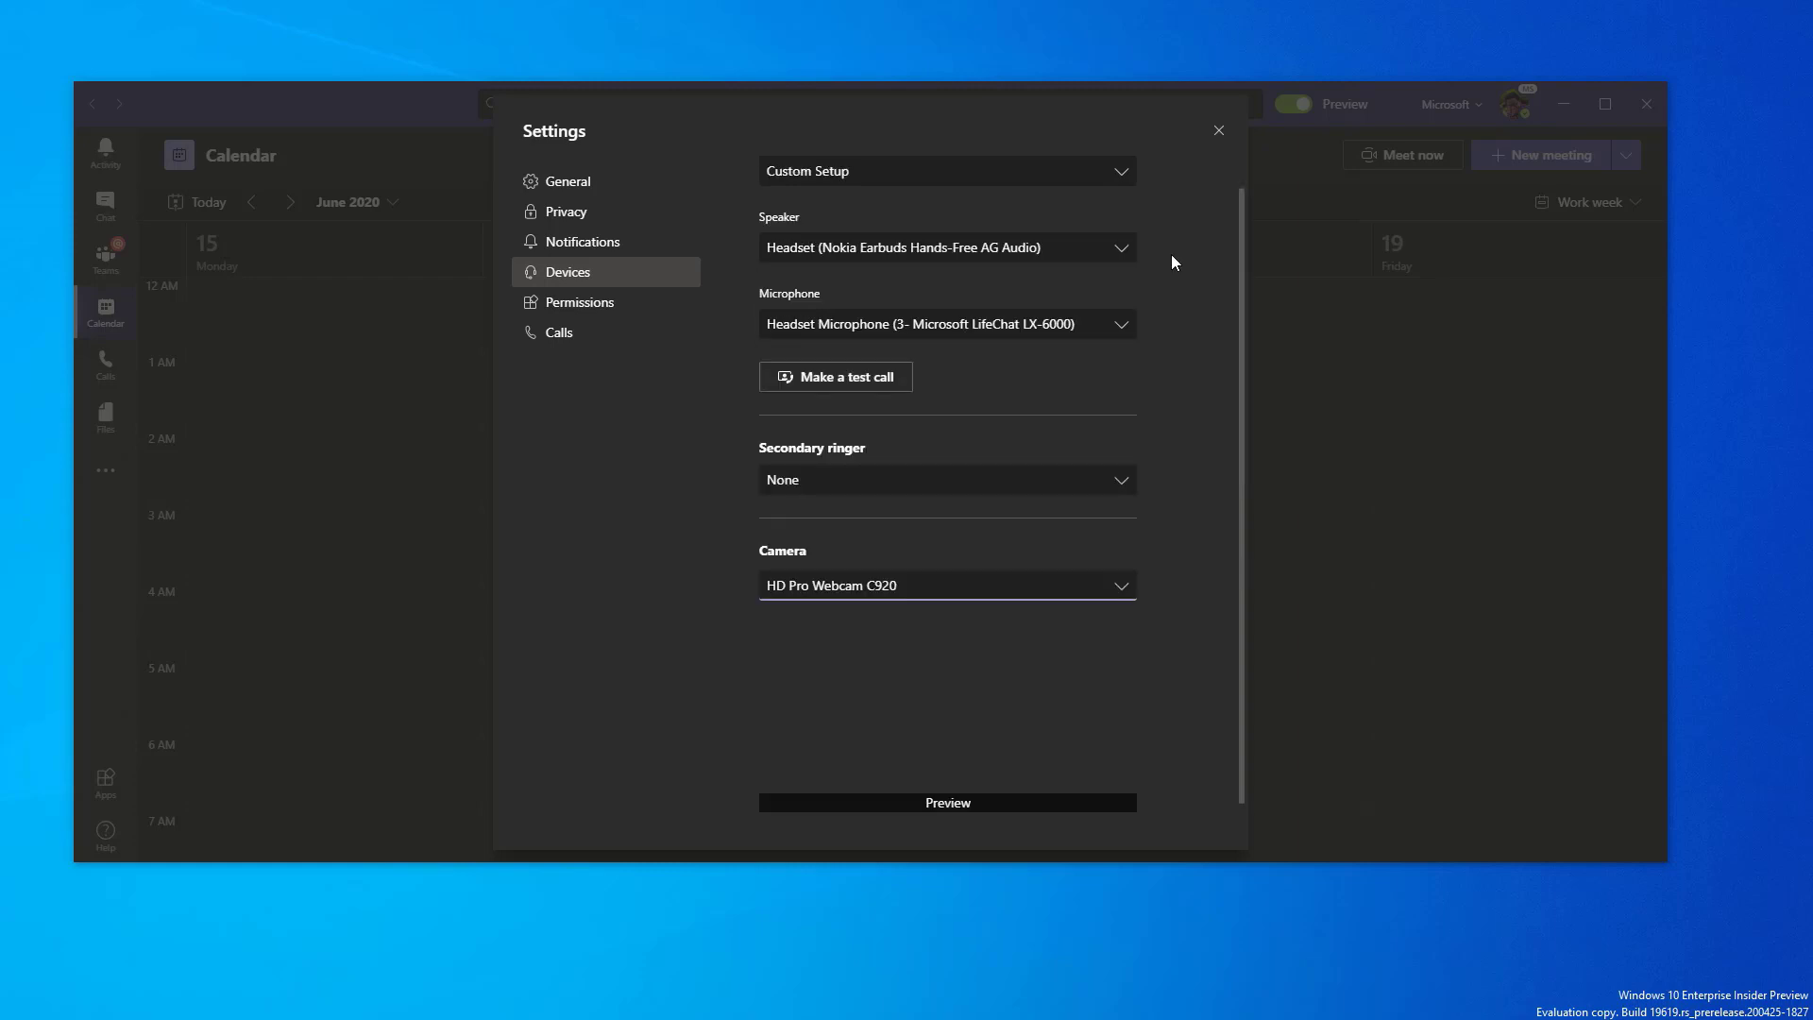
pyautogui.click(1218, 132)
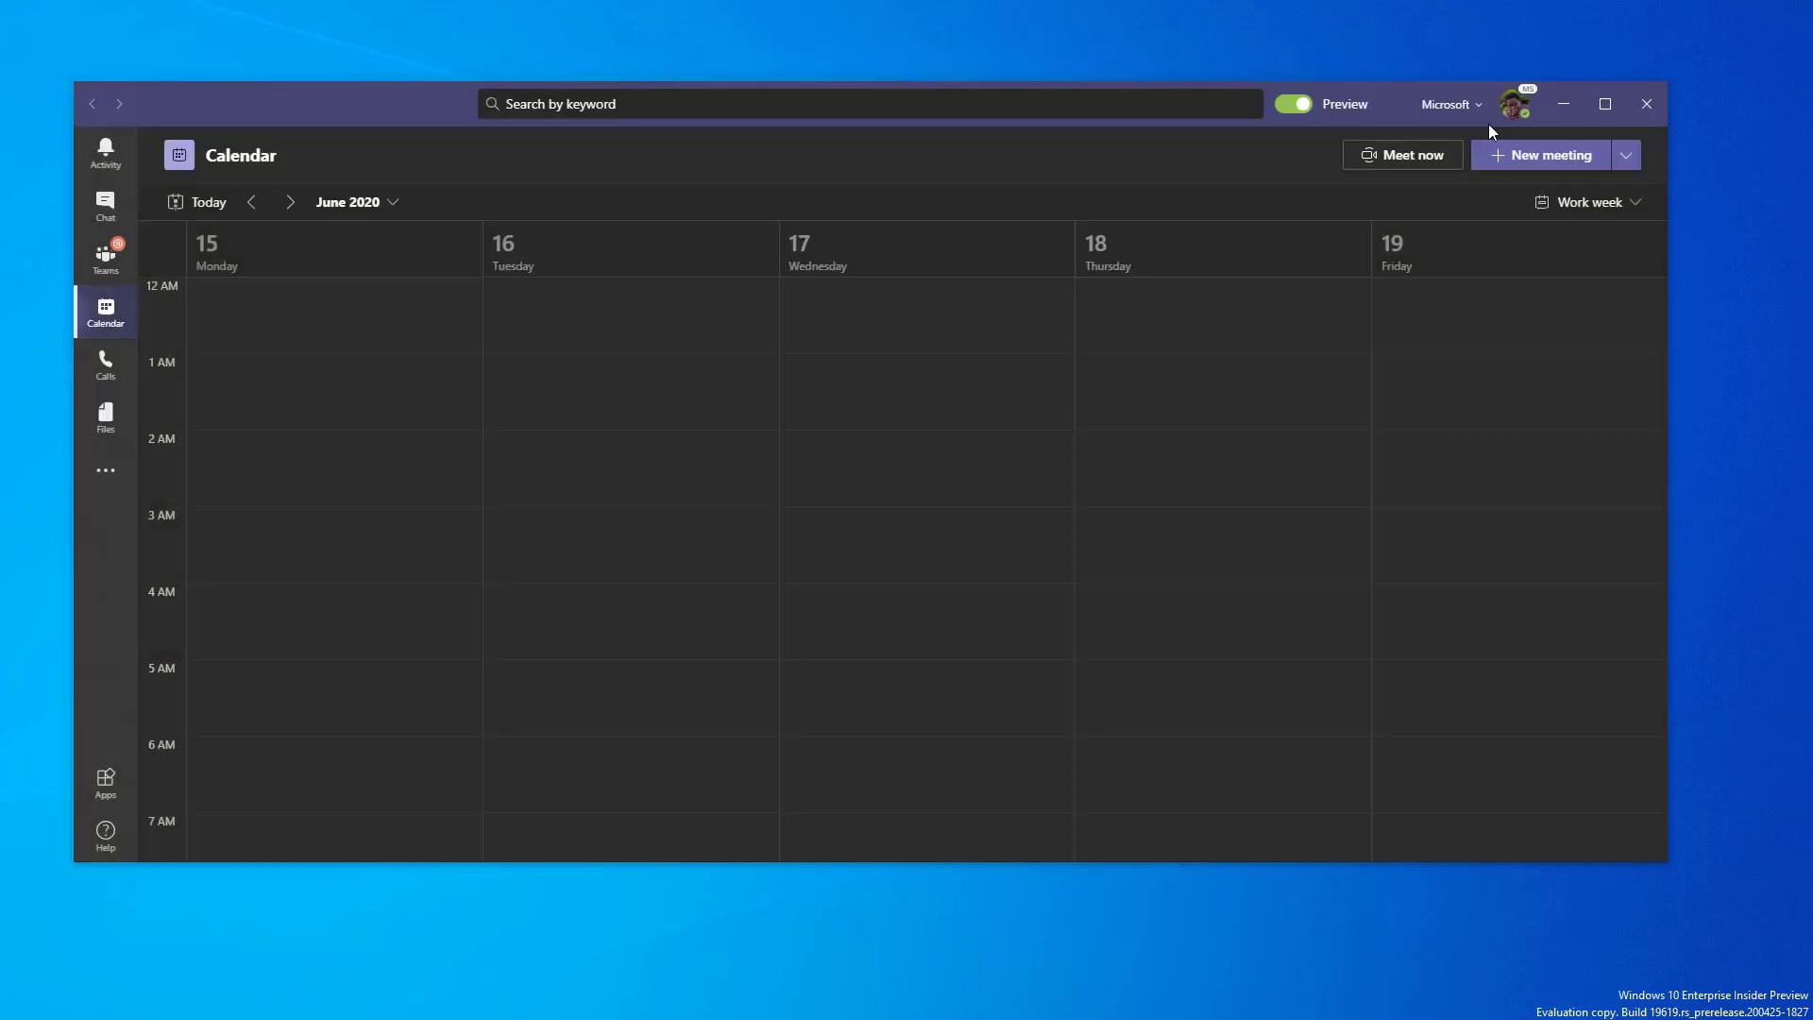
# Close Microsoft Teams and maximize the OBS Studio window to fill the screen.
pyautogui.click(1645, 106)
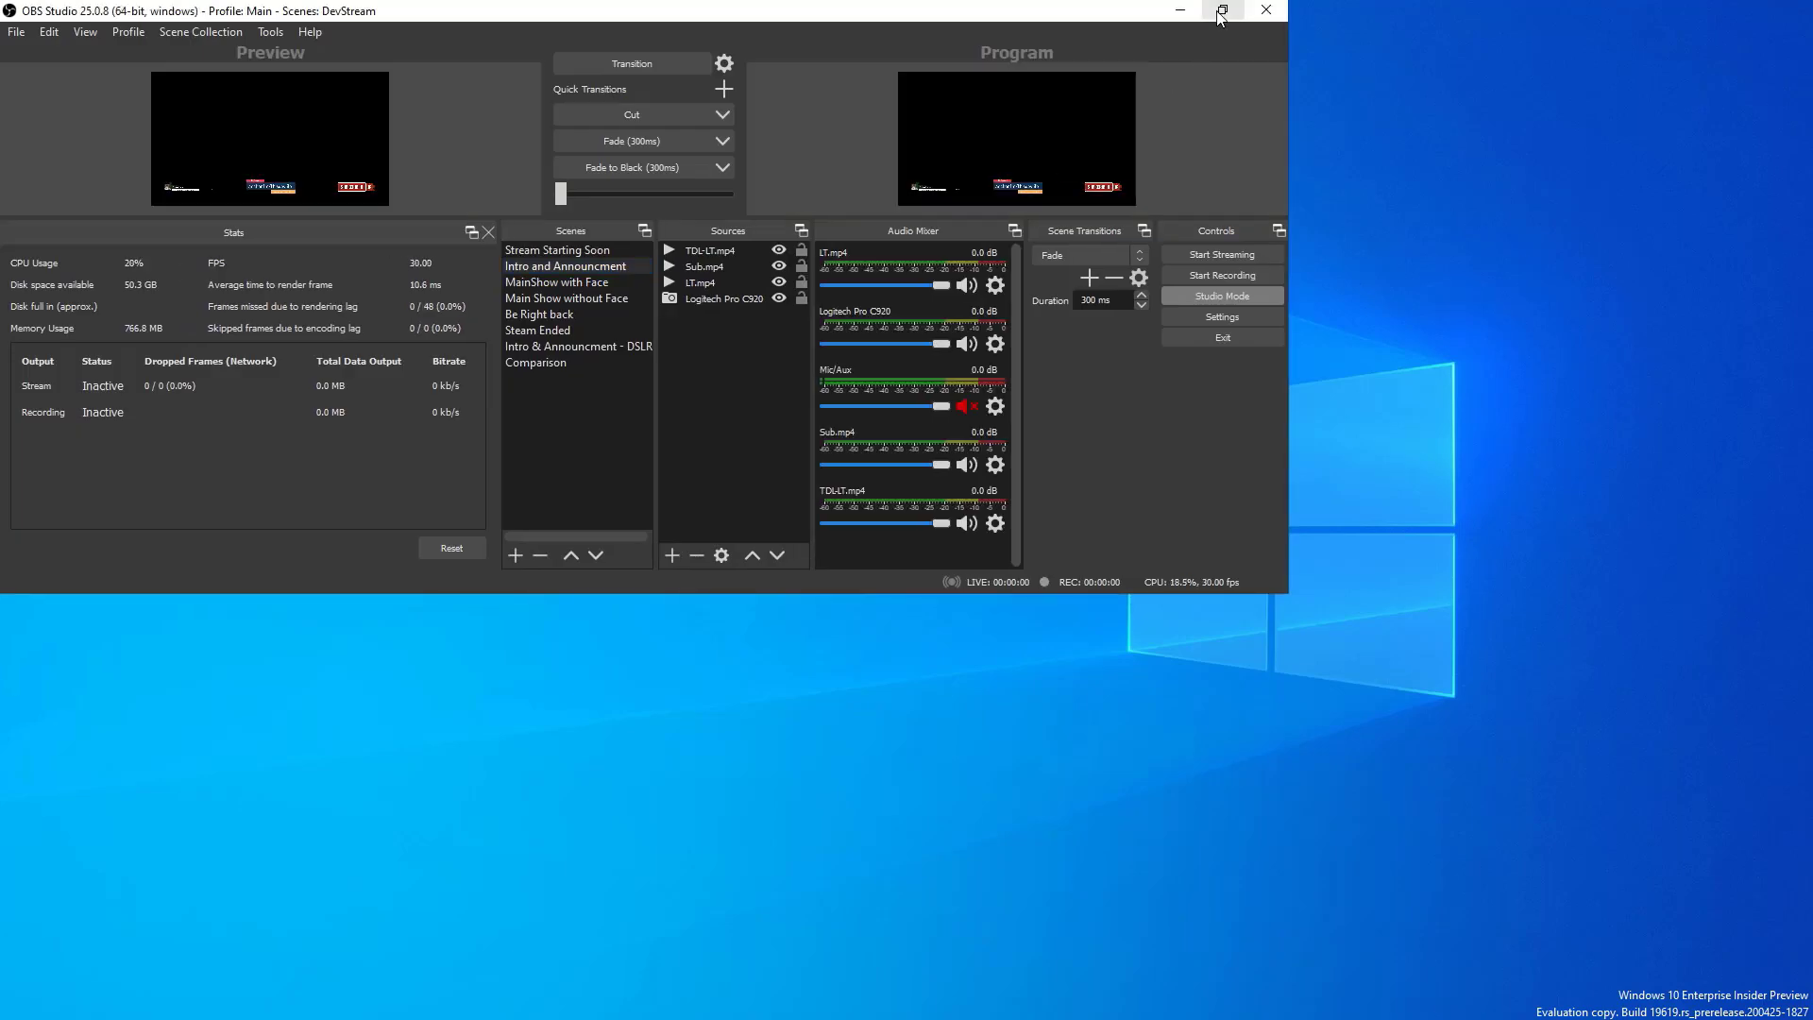
pyautogui.click(1221, 11)
pyautogui.click(1385, 32)
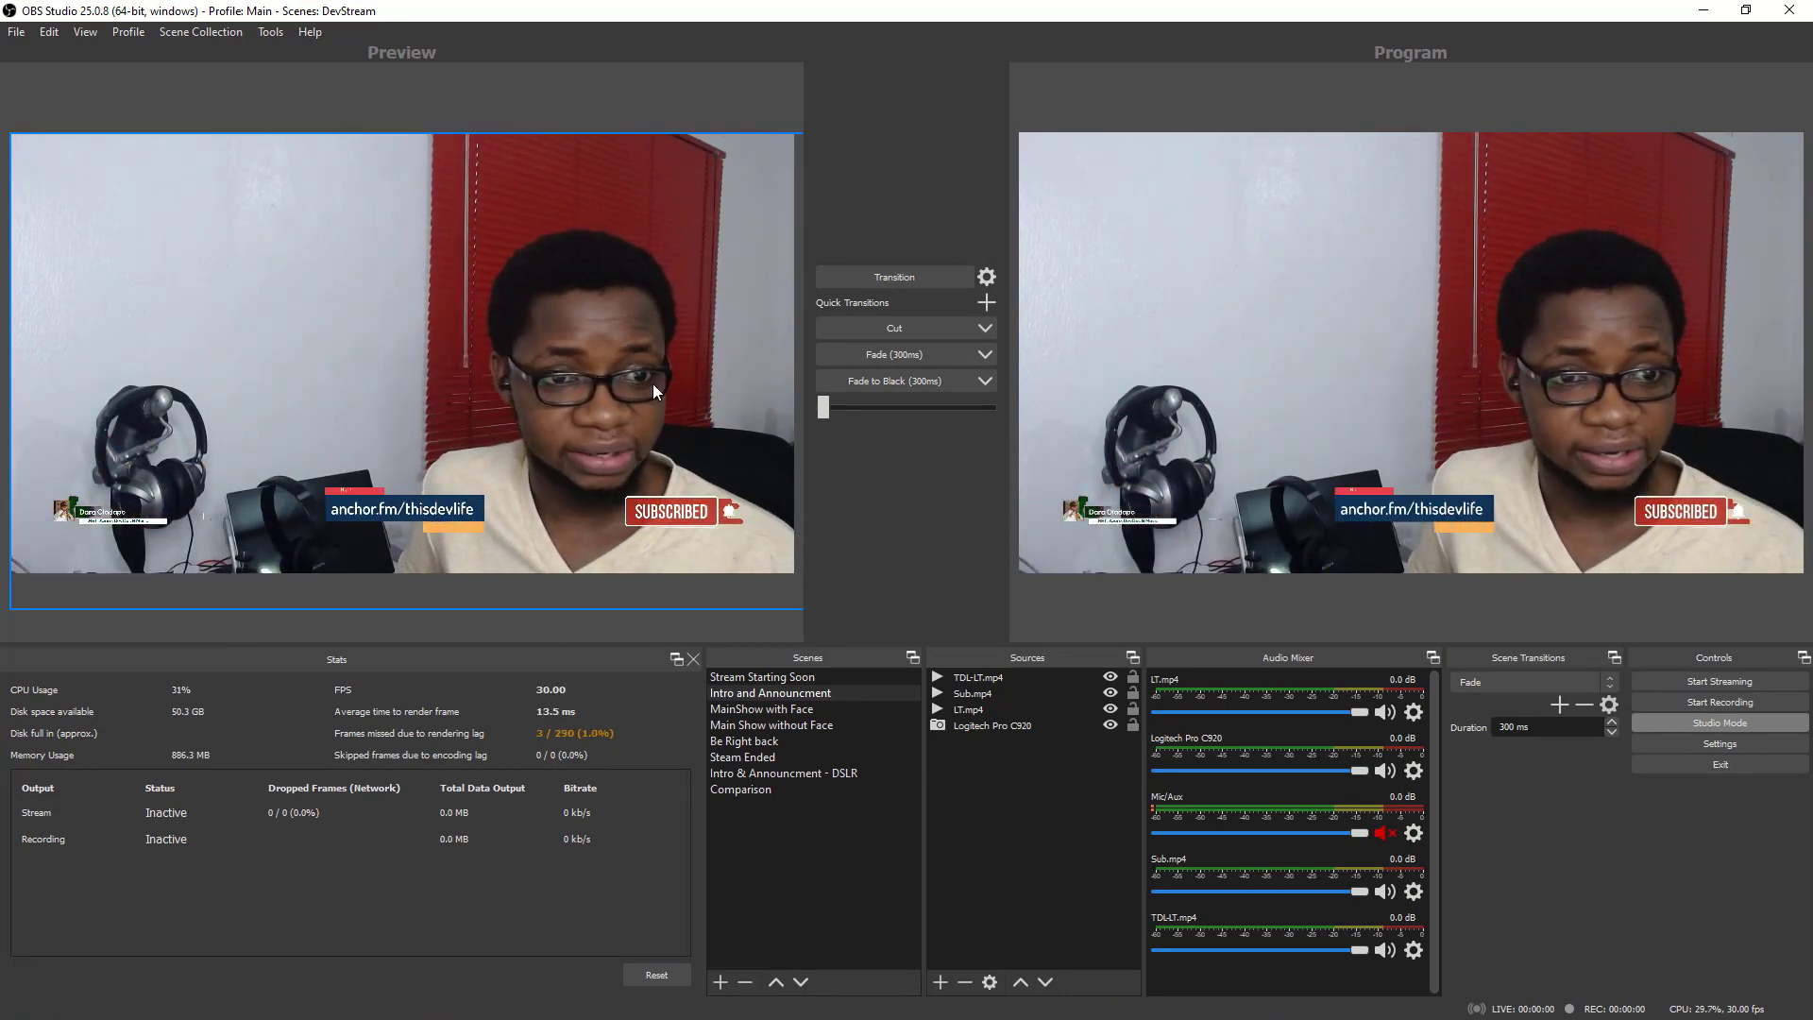
# Preview the Stream Starting Soon scene, then the Intro and Announcment webcam scene.
pyautogui.click(761, 677)
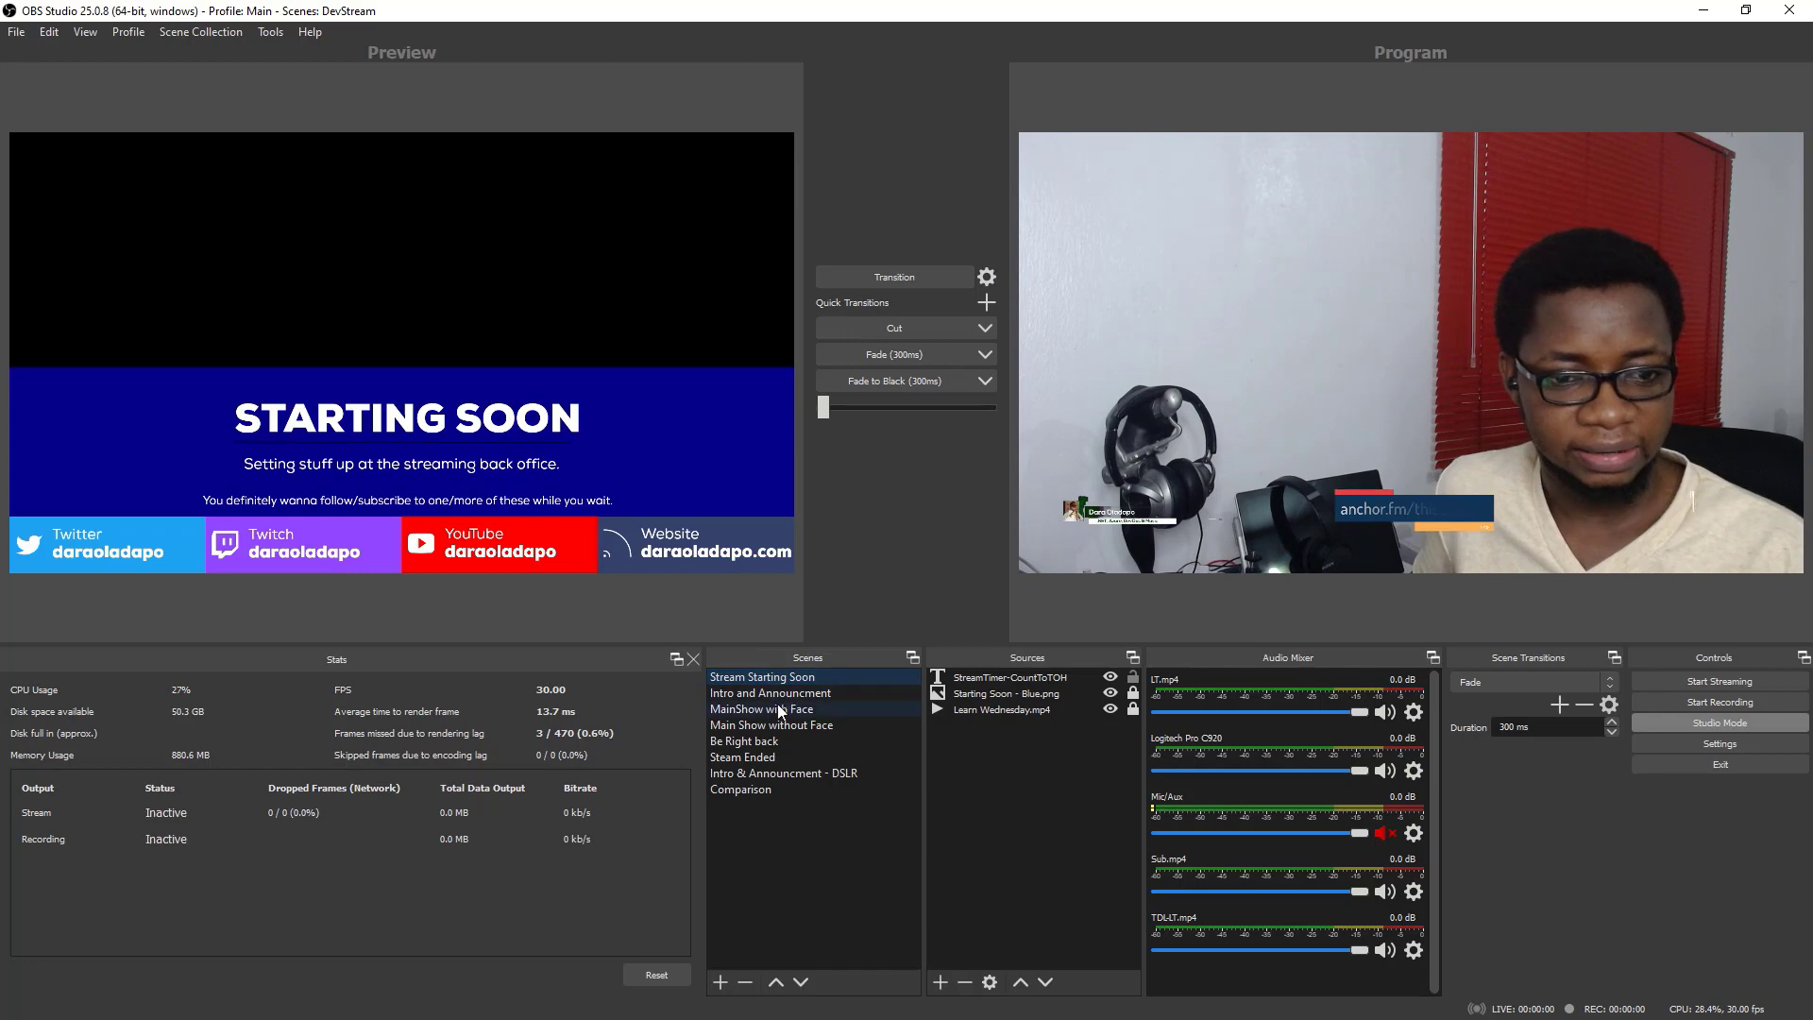
pyautogui.click(774, 691)
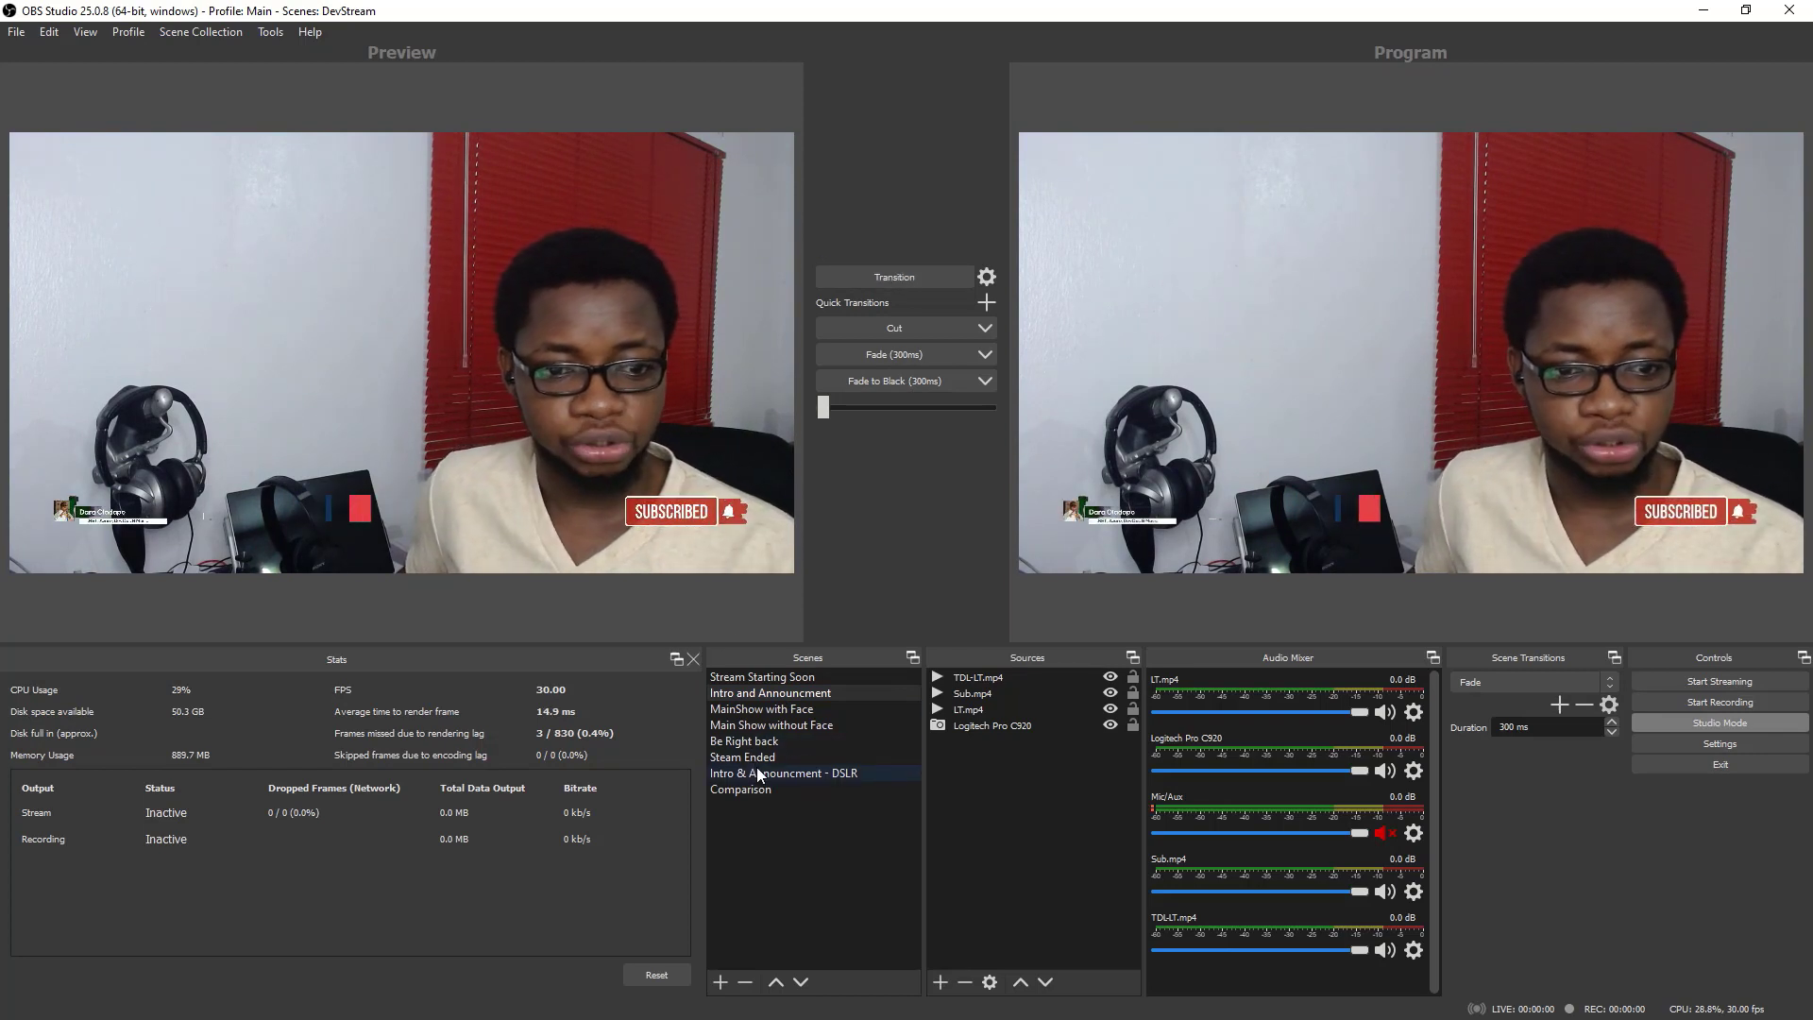
pyautogui.click(757, 770)
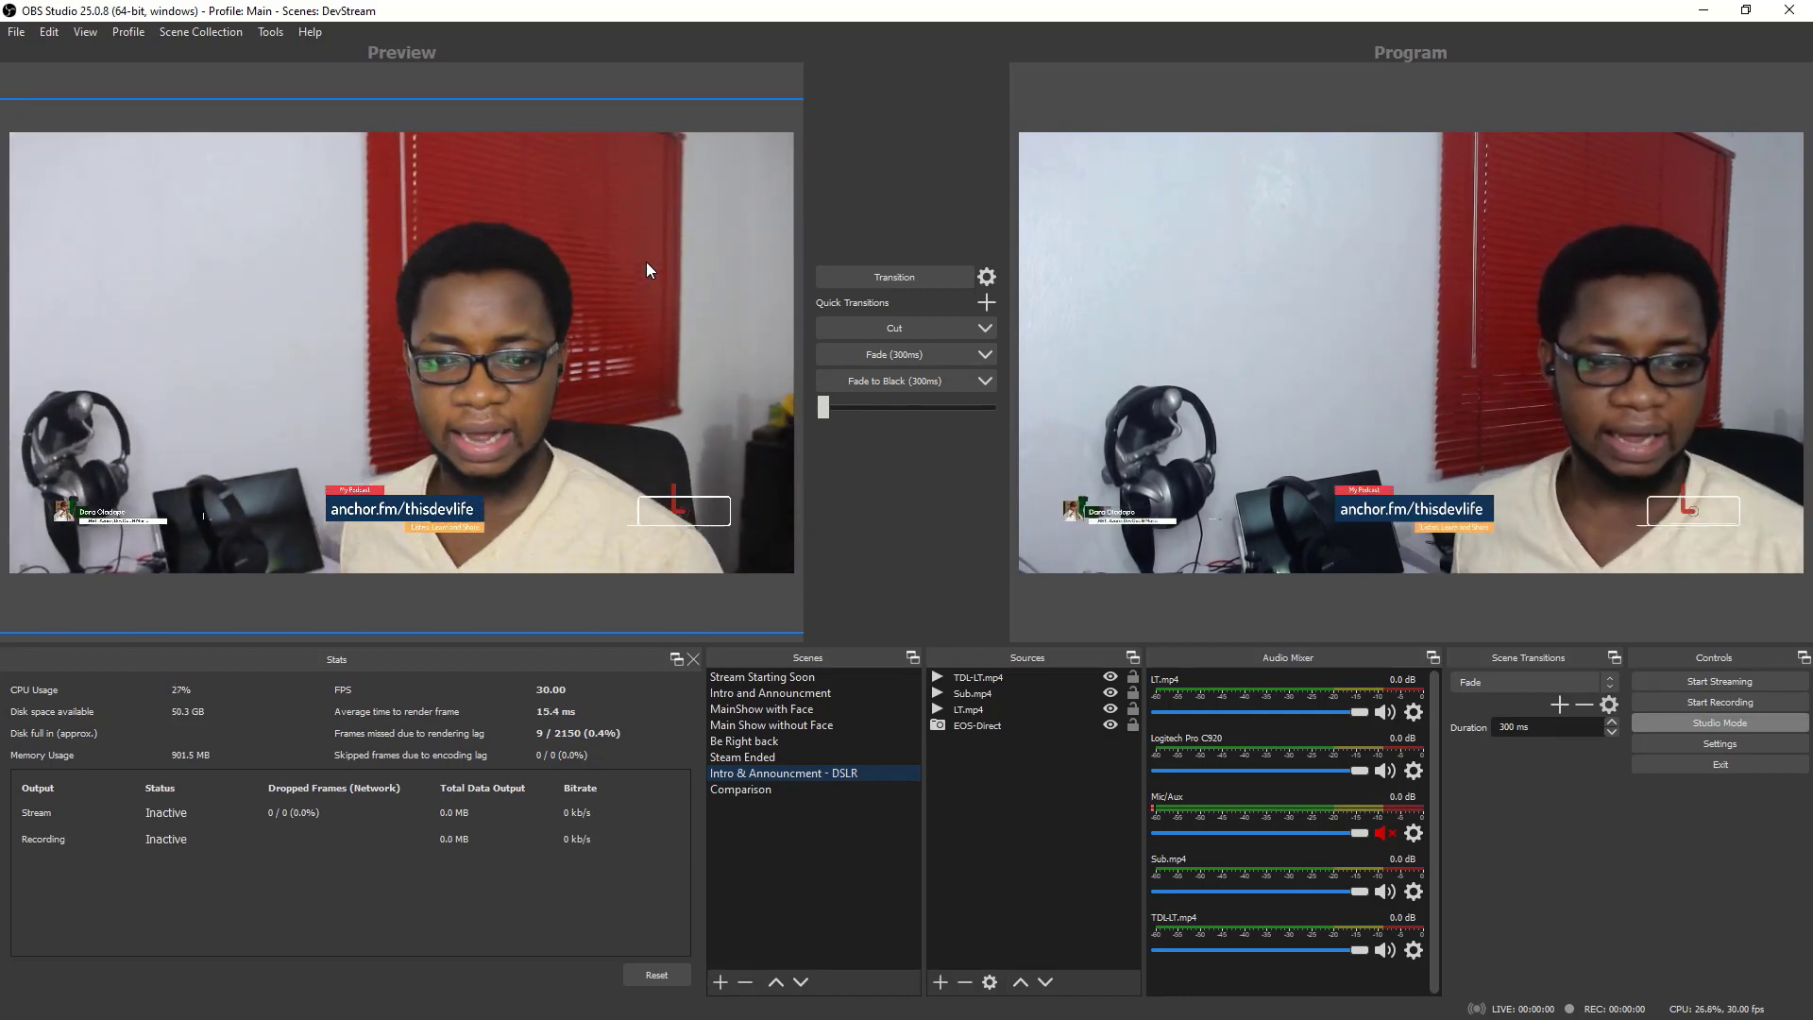
# Turn off Studio Mode and make the Comparison scene live, with the EOS-Direct and C920 feeds side by side.
pyautogui.click(673, 514)
pyautogui.click(784, 788)
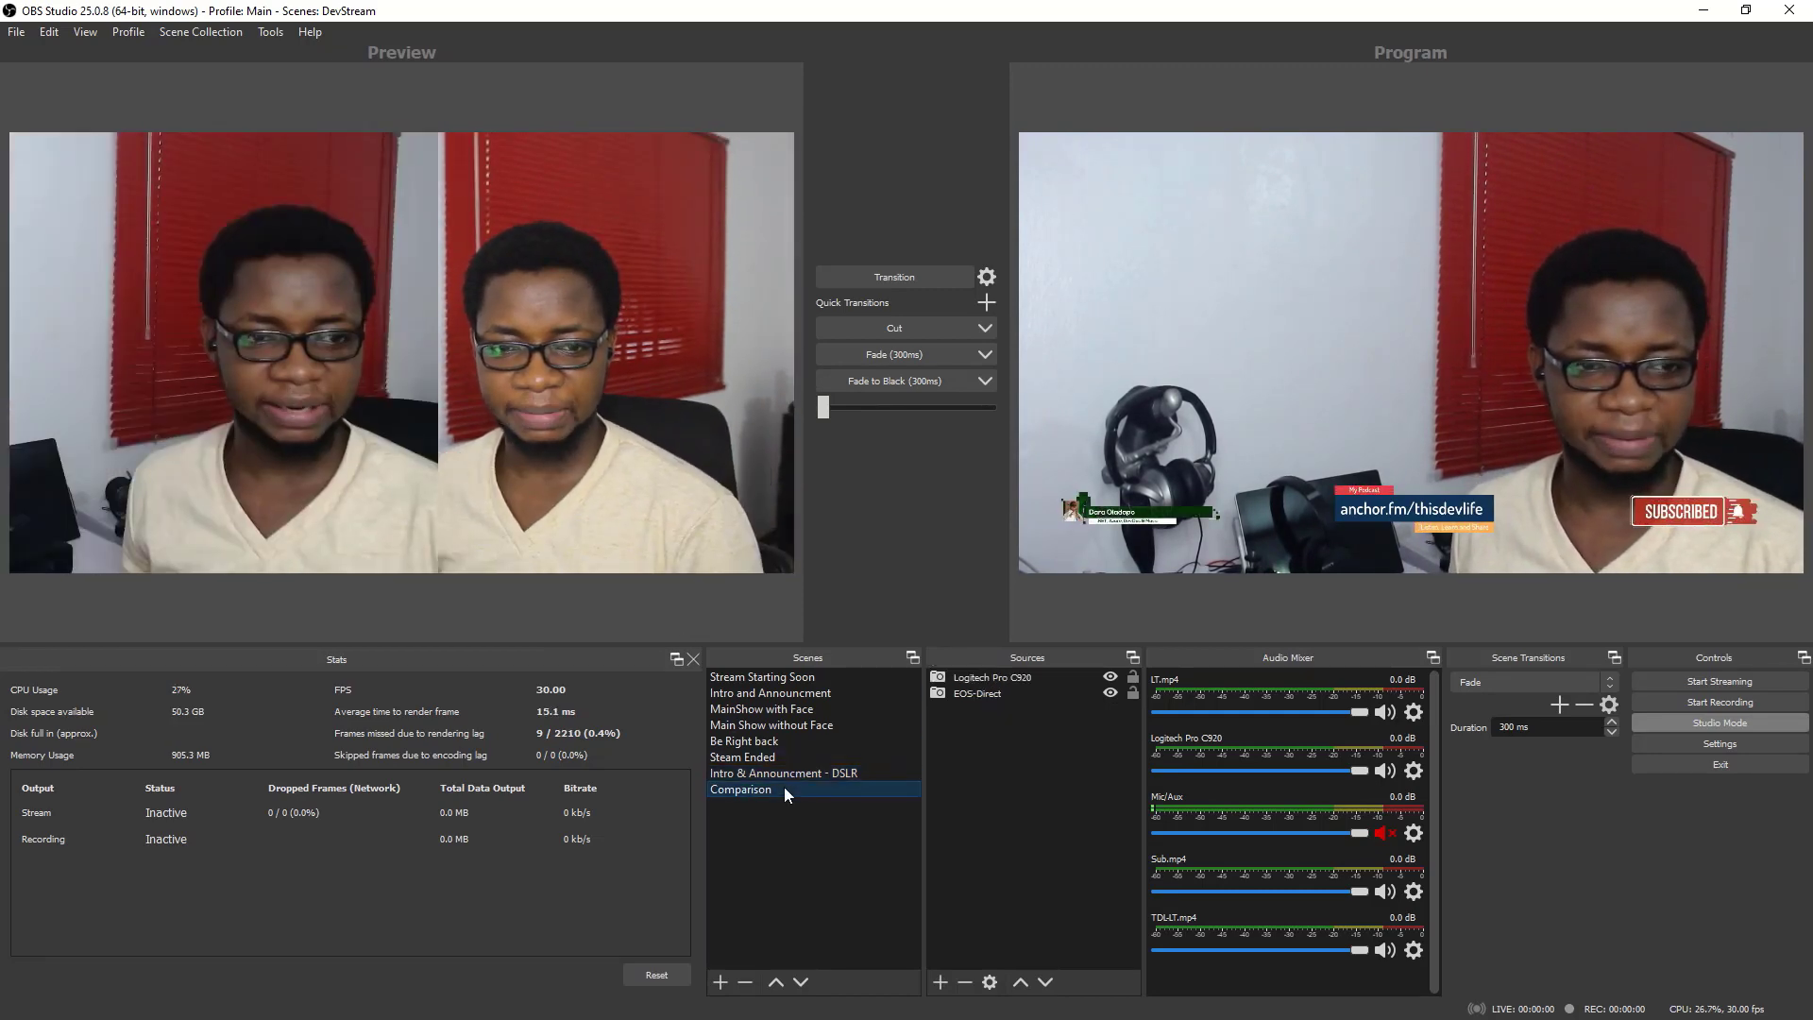
pyautogui.click(1697, 722)
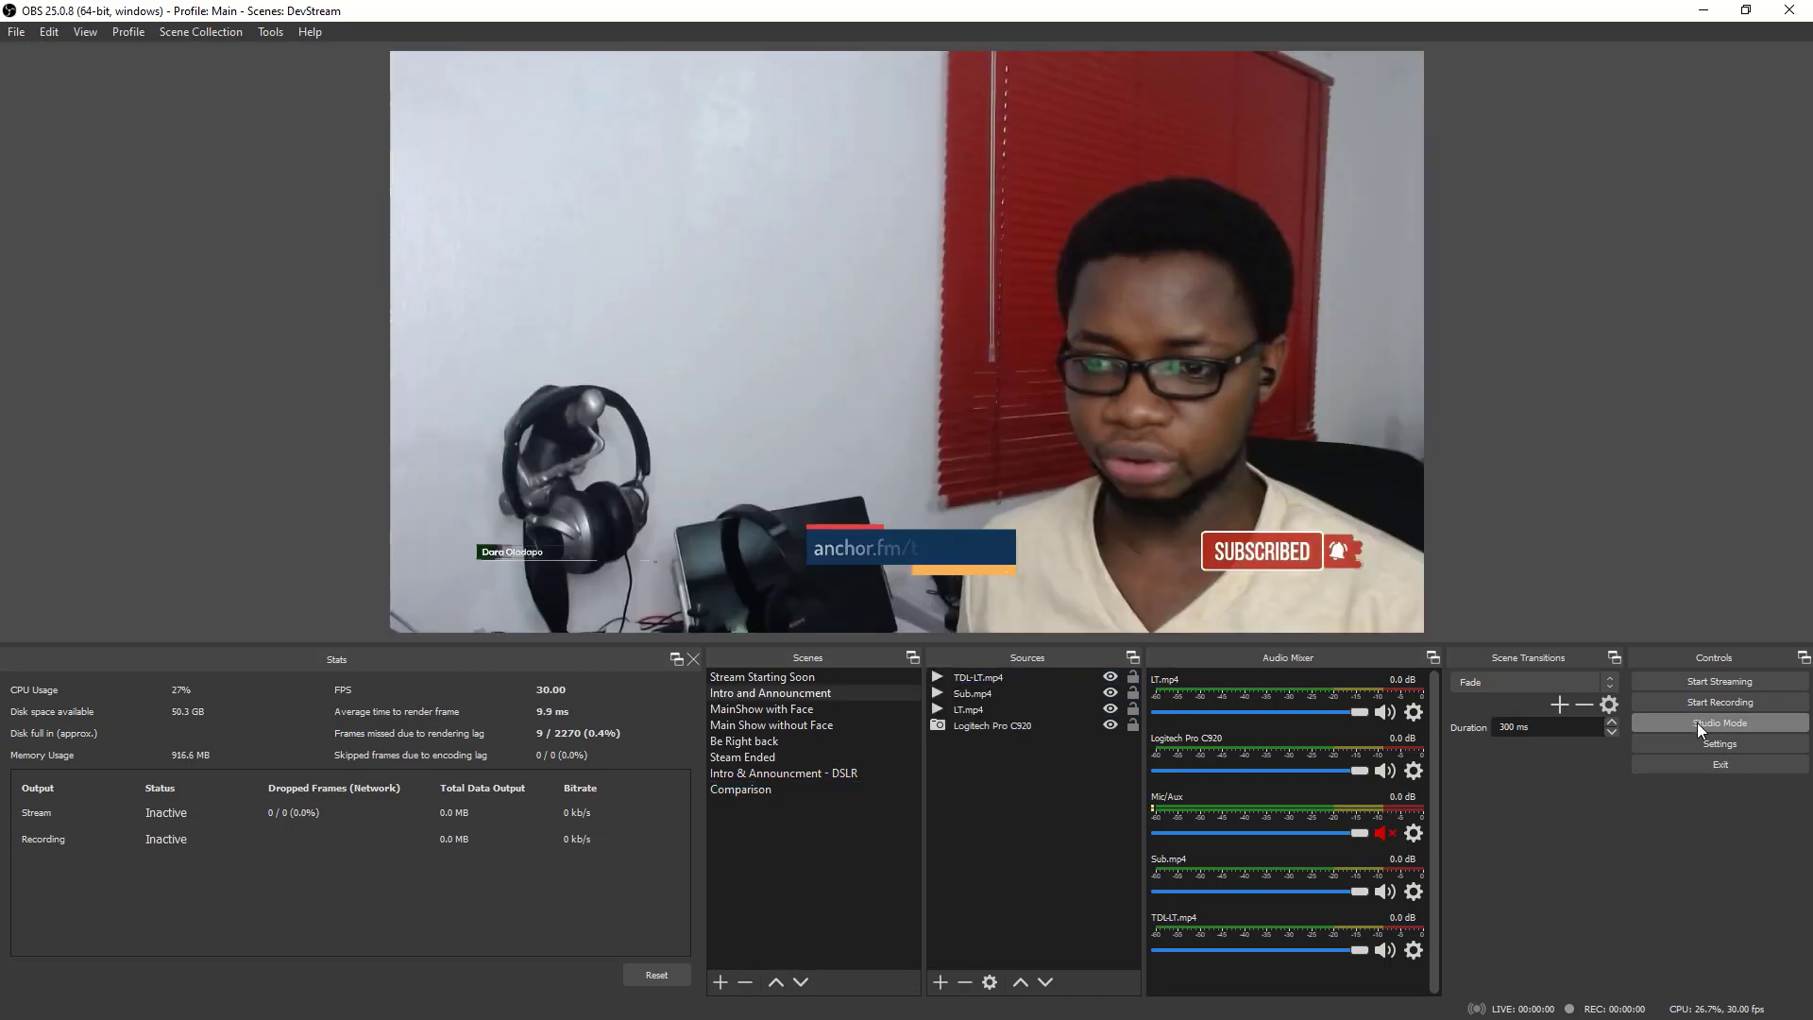
pyautogui.click(769, 788)
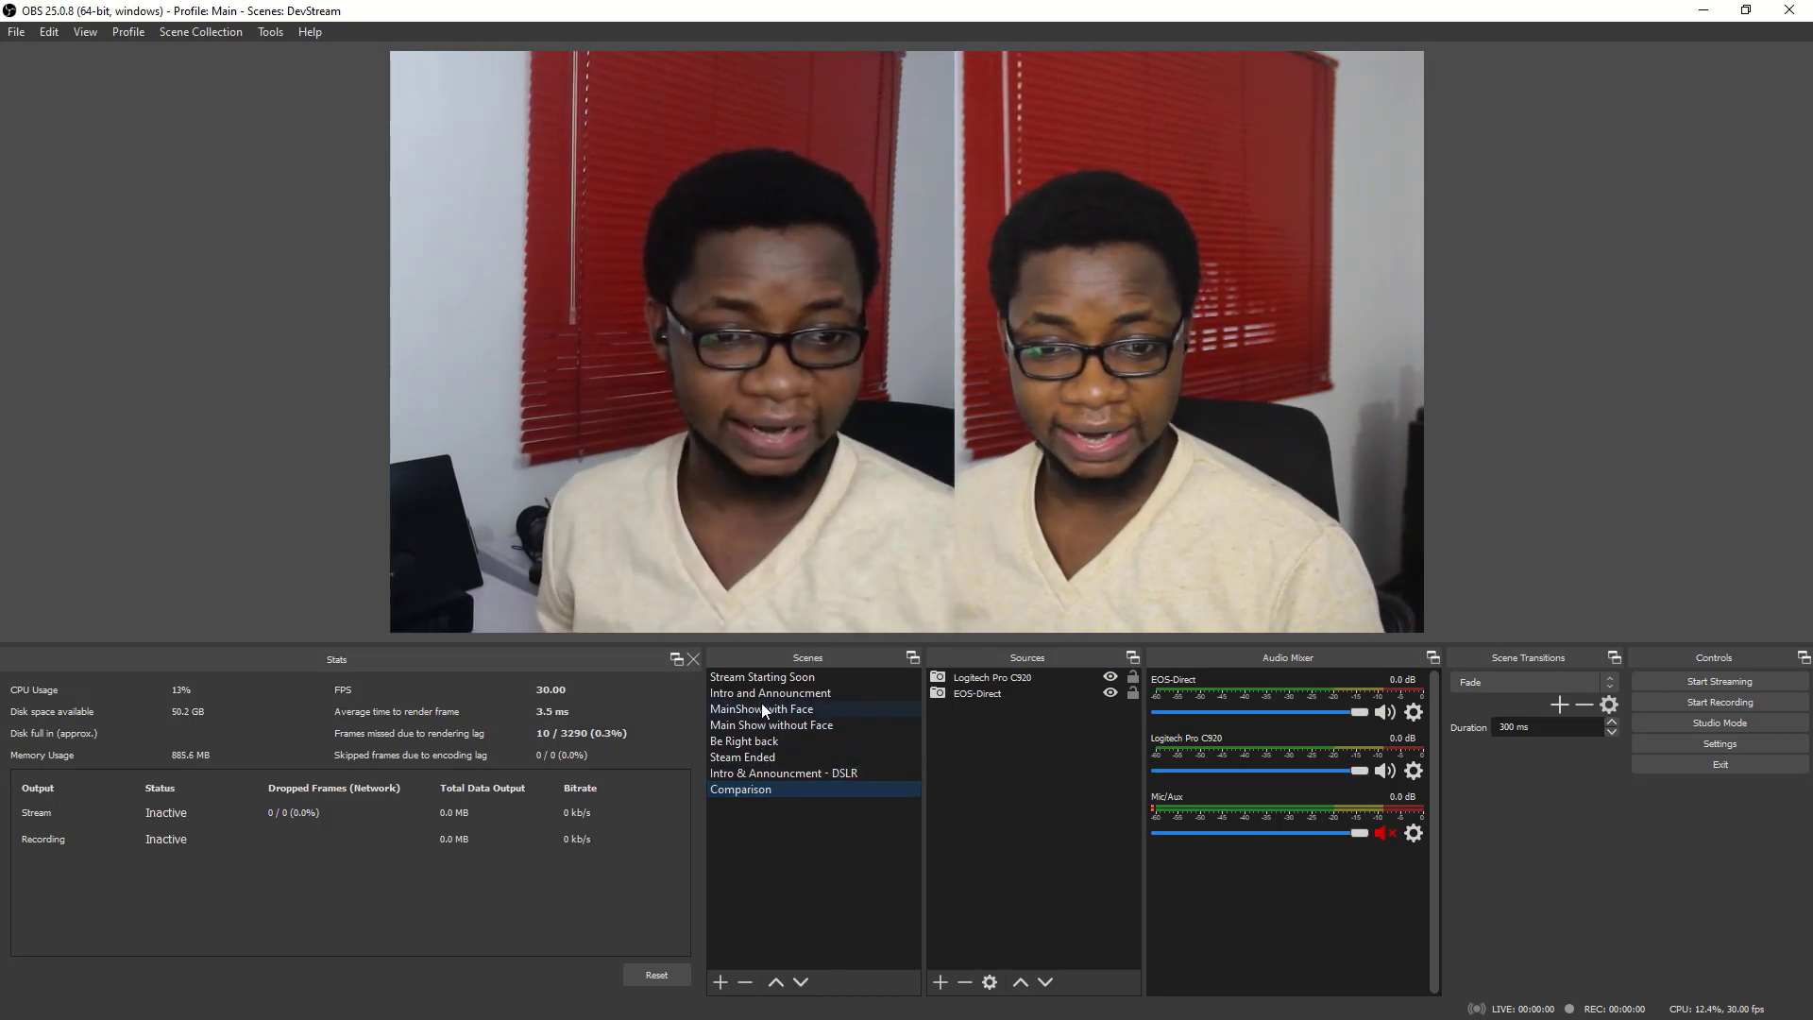
# Switch OBS to the Intro & Announcment - DSLR scene with the EOS-Direct feed and overlays.
pyautogui.click(762, 774)
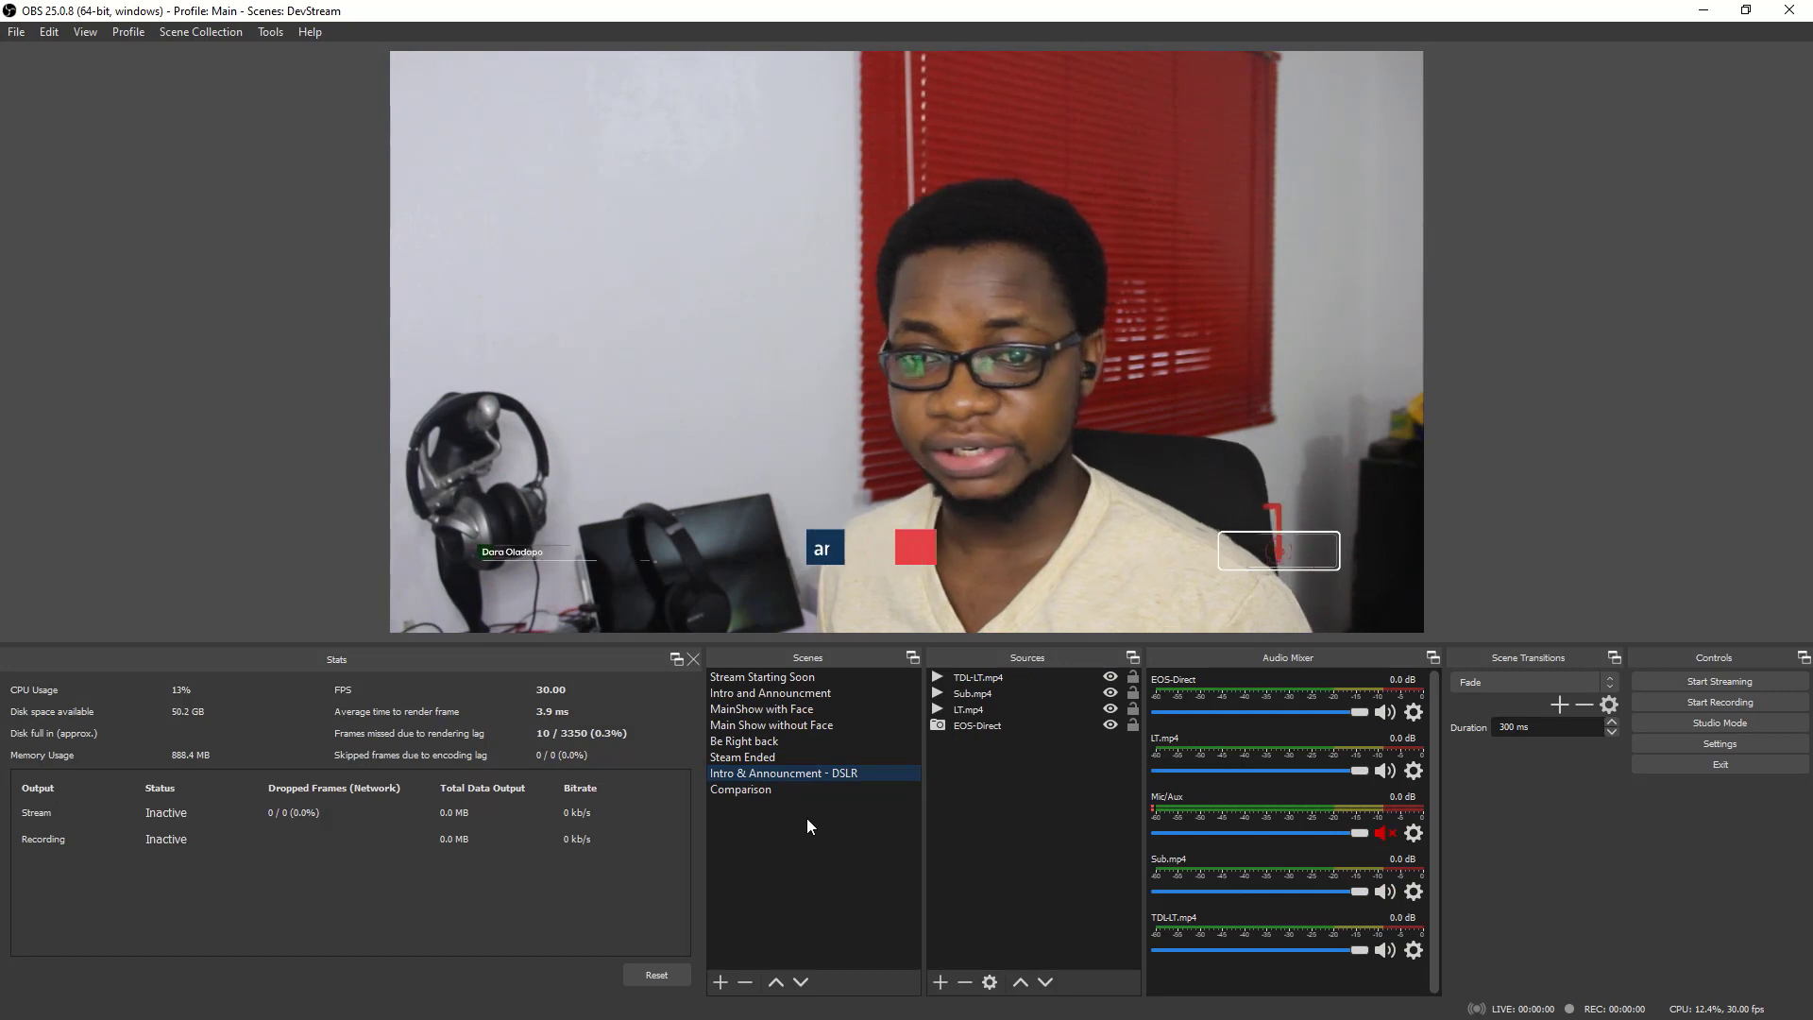